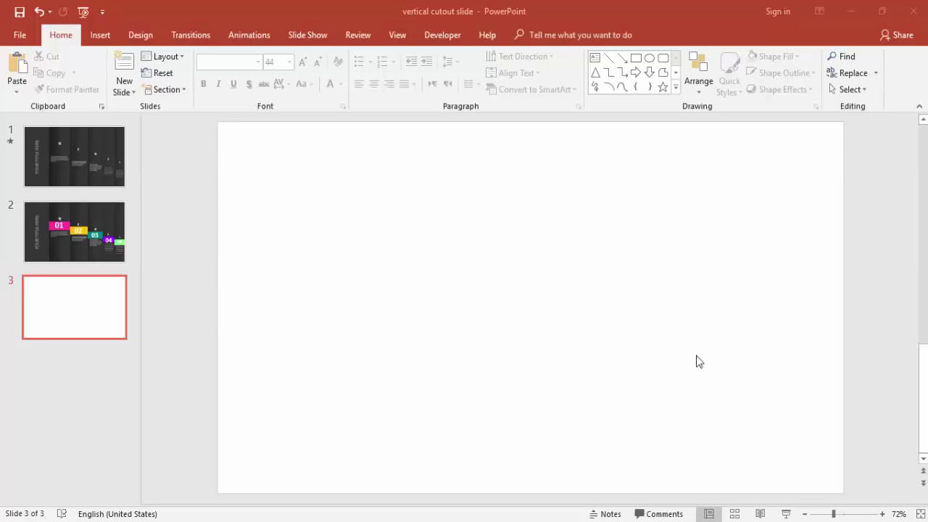
- Draw a full-height rectangle on the slide with no outline and a crimson fill
click(109, 41)
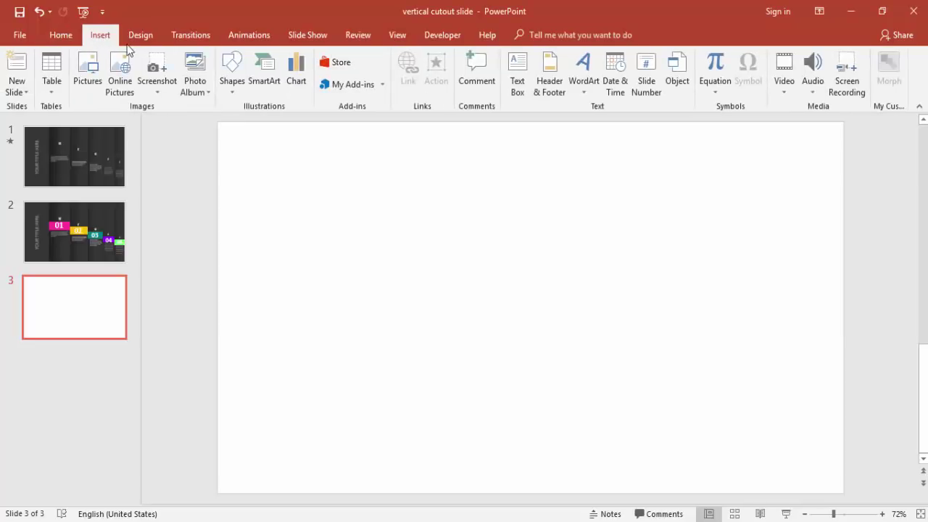
click(231, 85)
click(266, 122)
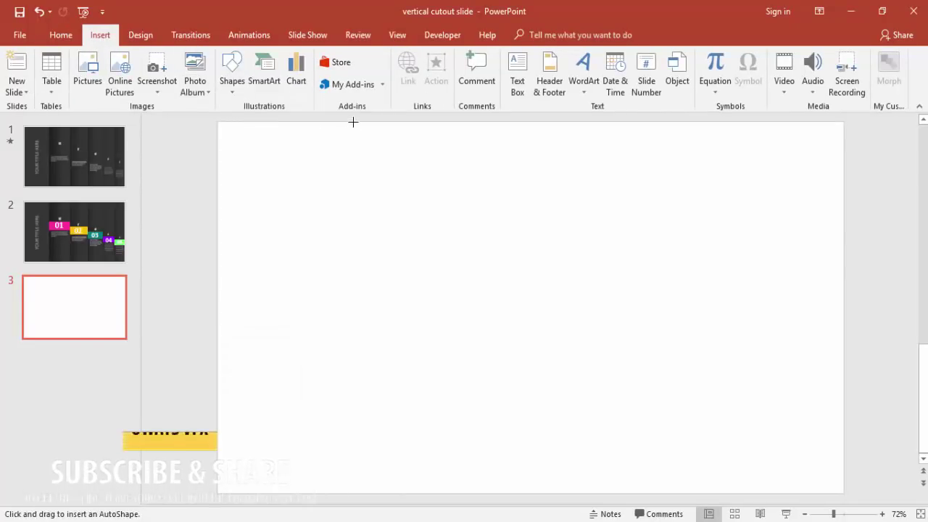
drag(353, 122, 492, 494)
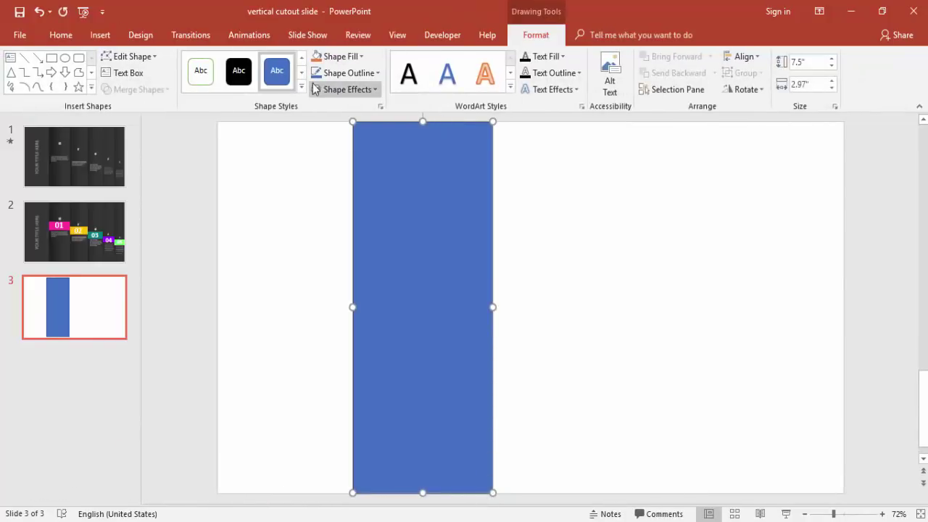
click(347, 73)
click(342, 227)
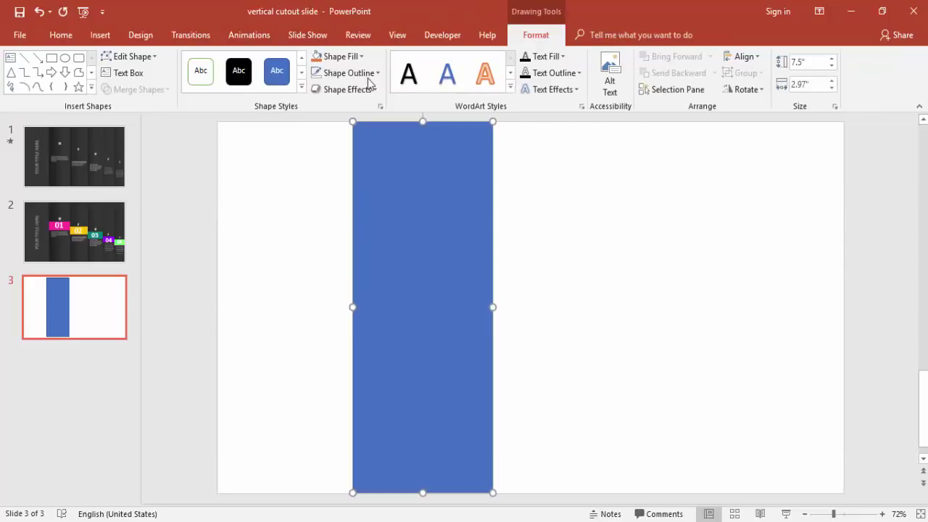
click(352, 57)
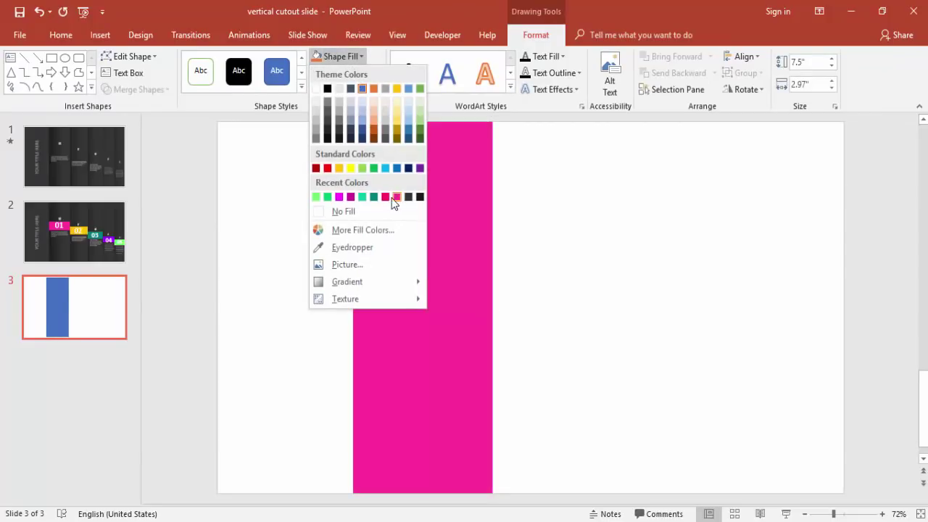
click(386, 198)
click(556, 290)
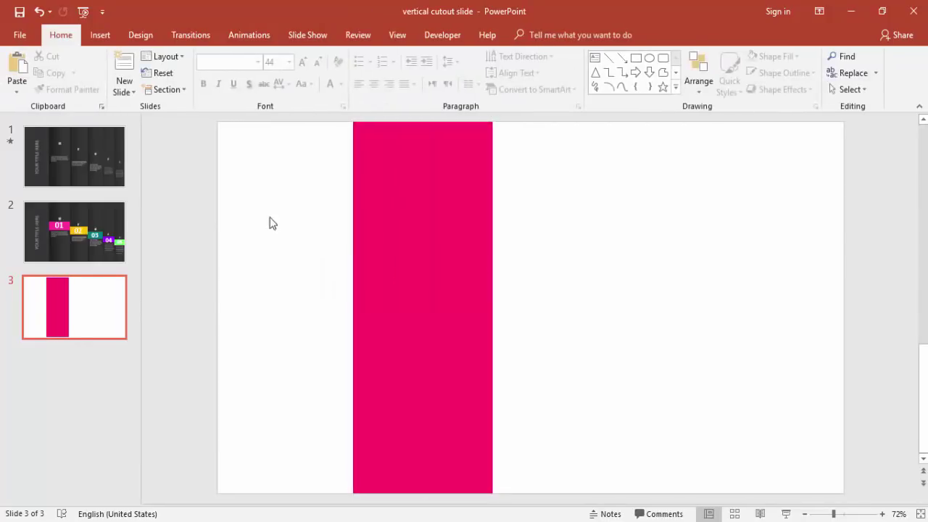
- Cover the pink bar with dark grey copies above and below, leaving a mid-height pink band
click(372, 182)
drag(373, 182, 608, 232)
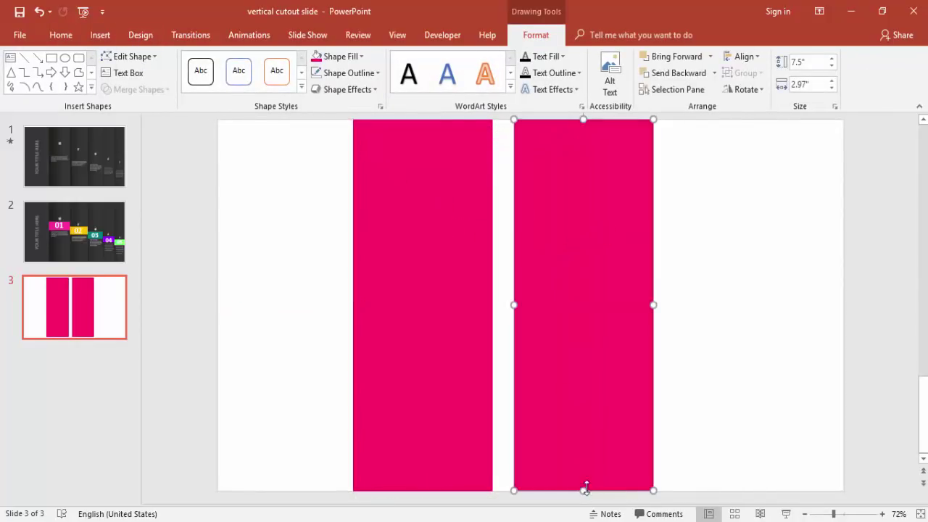
drag(585, 490, 582, 251)
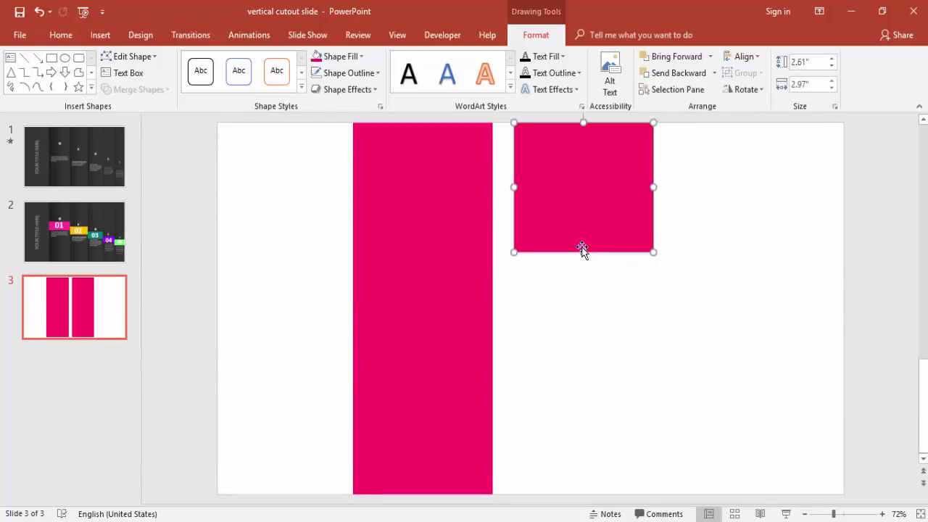
click(339, 57)
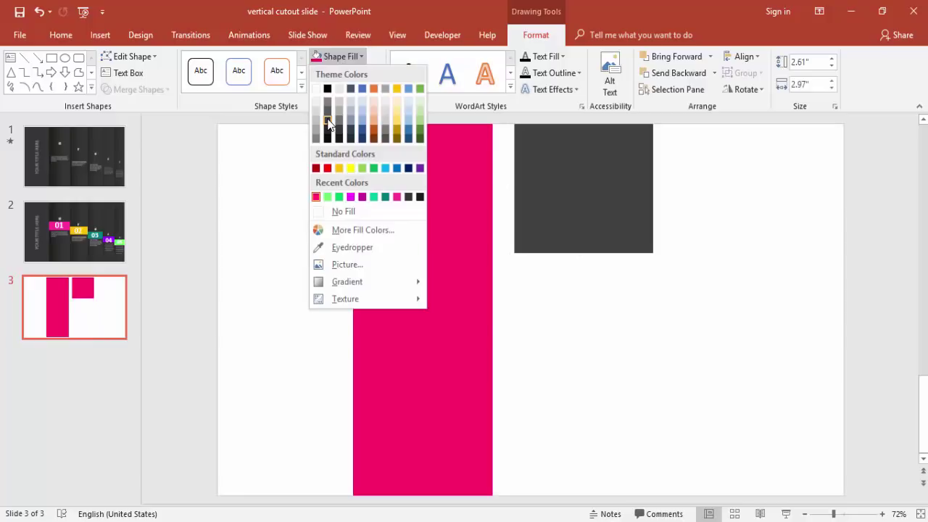
click(328, 123)
drag(632, 219, 438, 436)
click(539, 232)
click(435, 204)
drag(422, 363, 420, 320)
- Add a '01' text box, enlarge its font, and move it onto the pink band
click(554, 313)
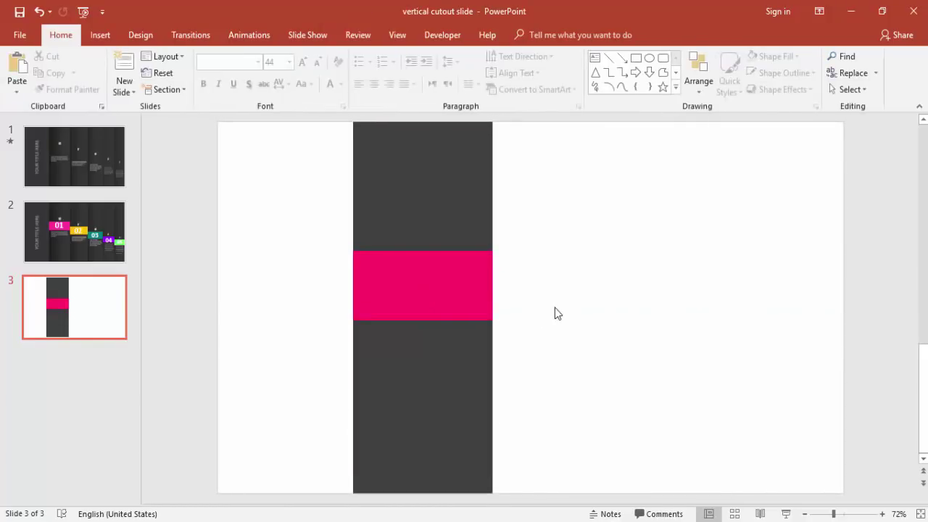
click(100, 35)
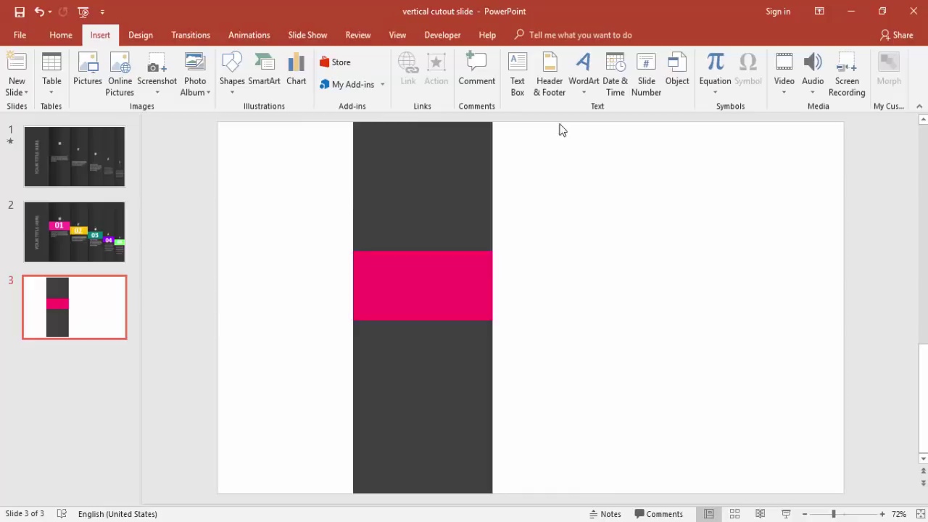
click(518, 86)
click(564, 261)
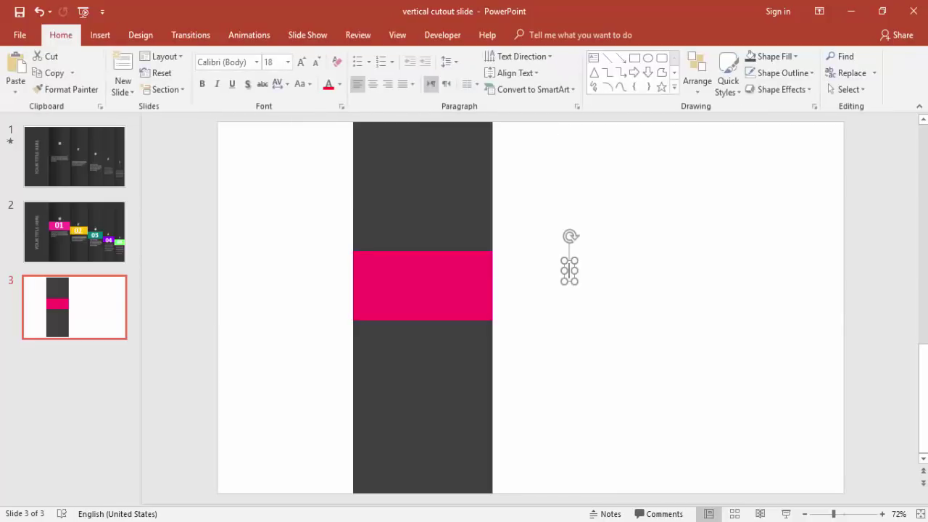
text(01)
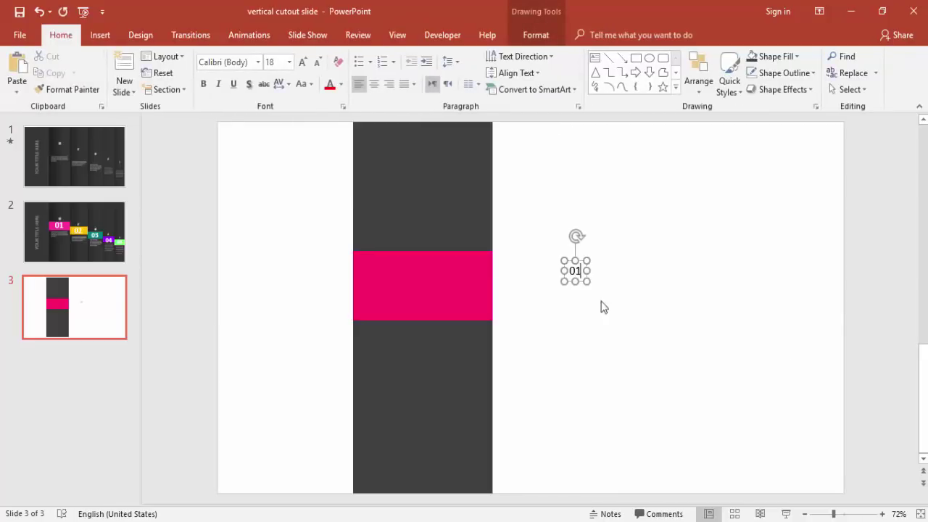
click(579, 260)
click(303, 62)
click(303, 62)
click(303, 62)
click(303, 63)
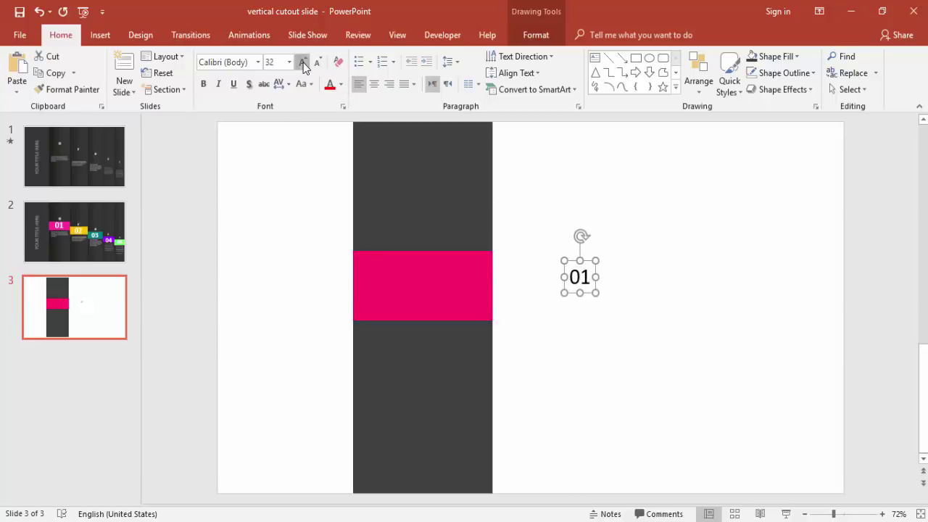
click(303, 62)
click(303, 62)
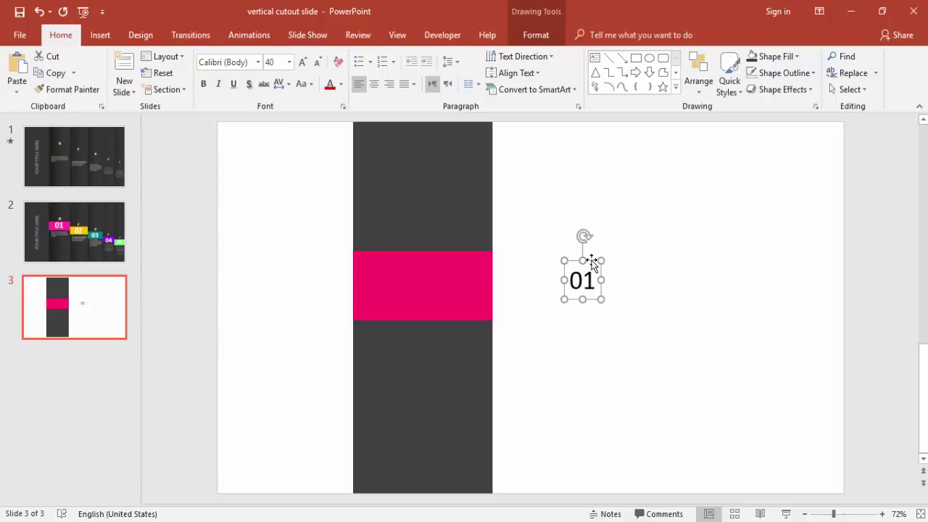
drag(591, 262, 432, 268)
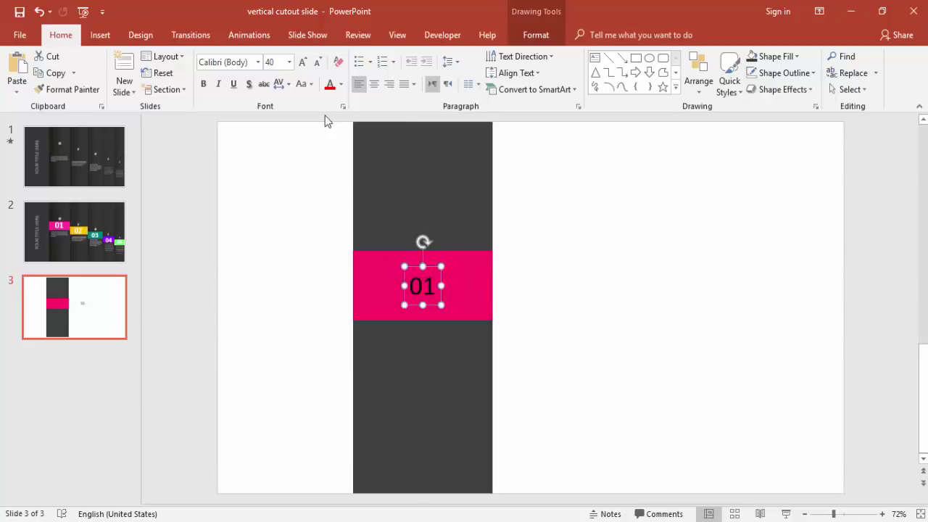
- Enlarge the 01 to size 66, make it bold and white, and centre it on the band
click(303, 62)
click(303, 62)
click(303, 63)
click(303, 62)
click(303, 63)
click(203, 84)
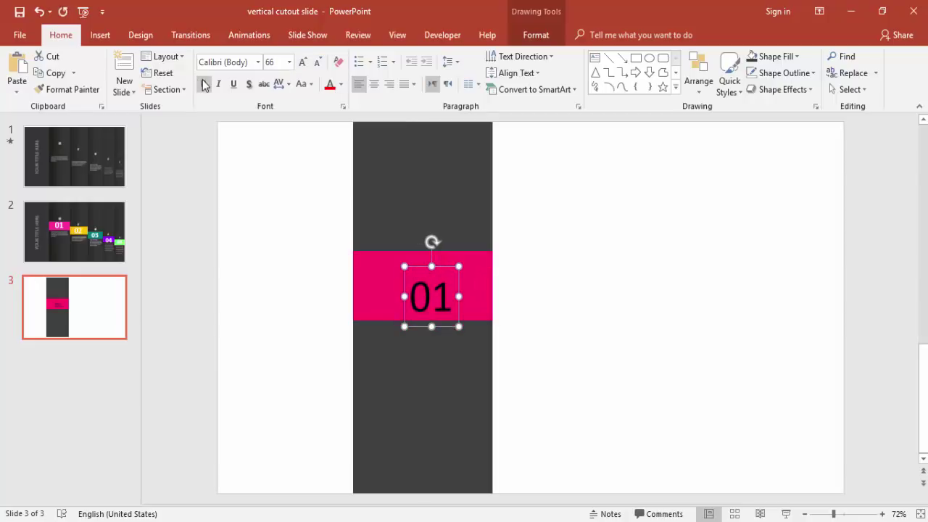
click(340, 84)
click(331, 117)
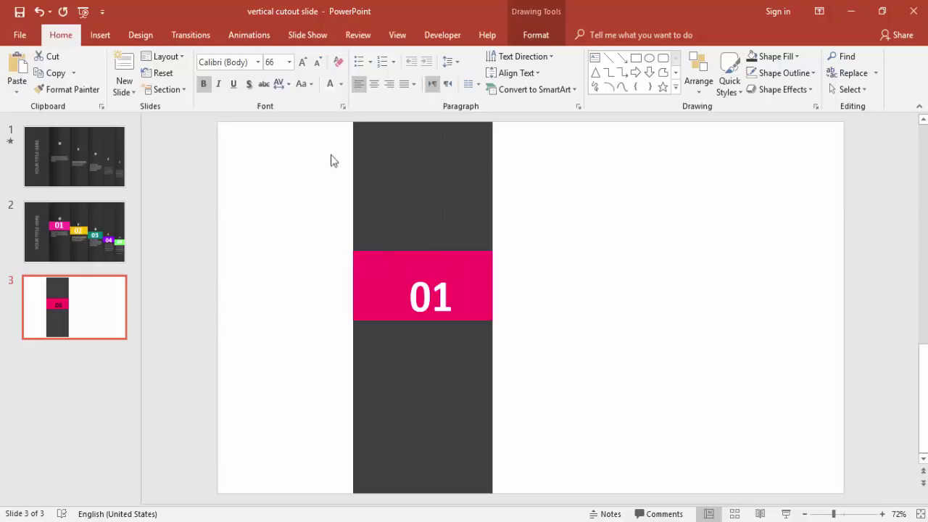
drag(441, 264, 433, 254)
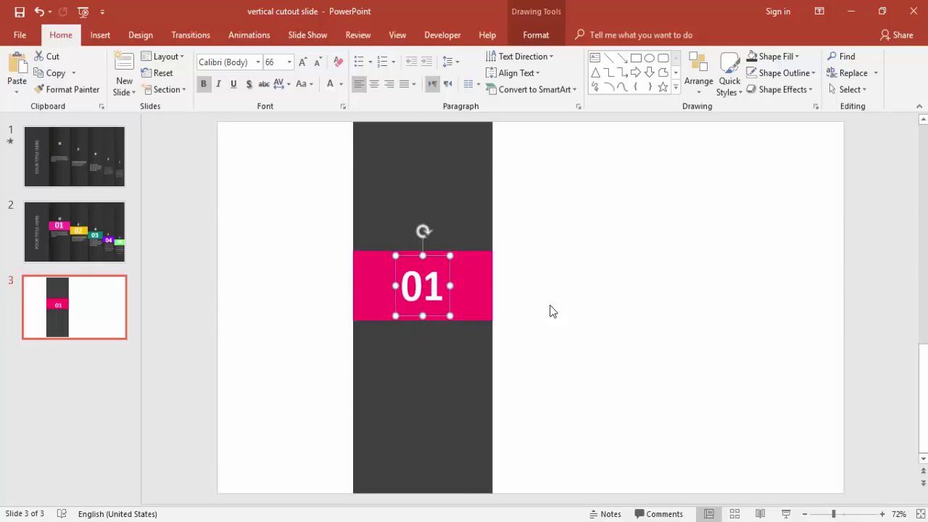
click(551, 311)
- Give the dark column an Offset: Right shadow and raise its distance to 9 pt
click(477, 279)
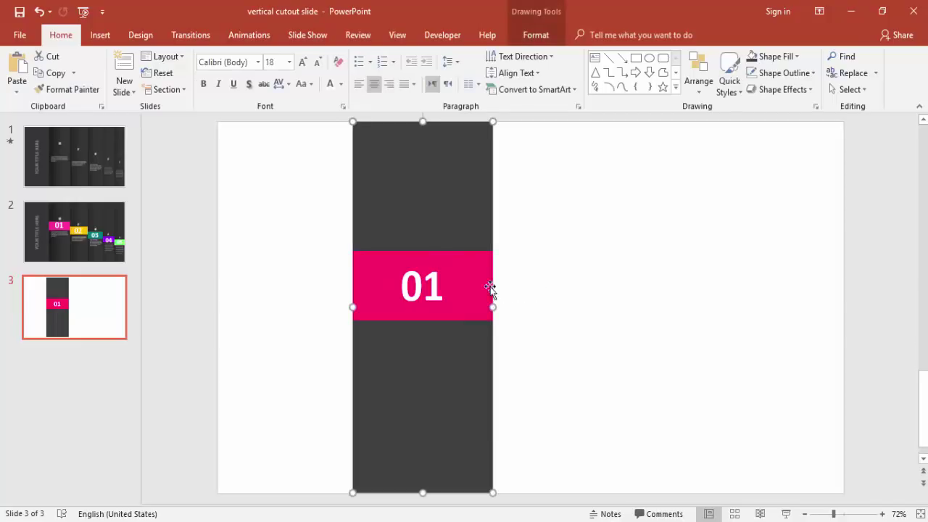
right_click(471, 291)
click(519, 281)
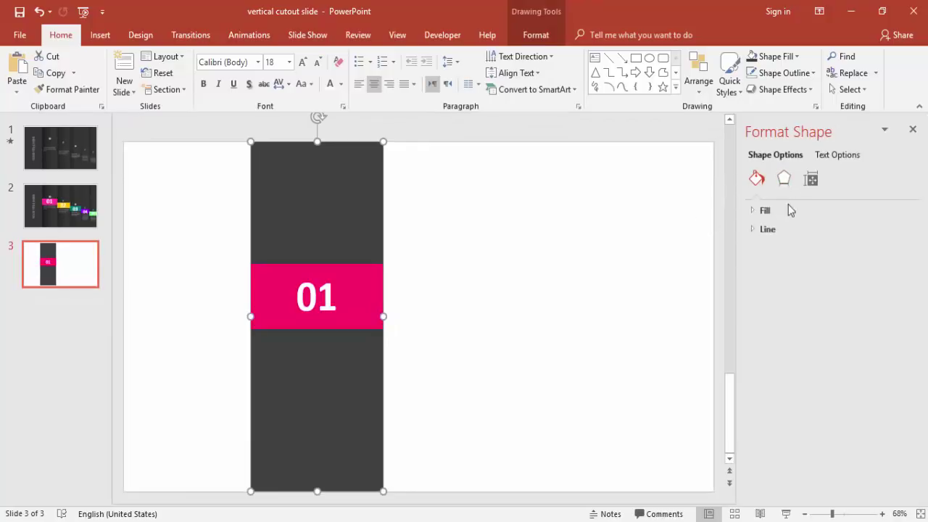
click(783, 179)
click(774, 210)
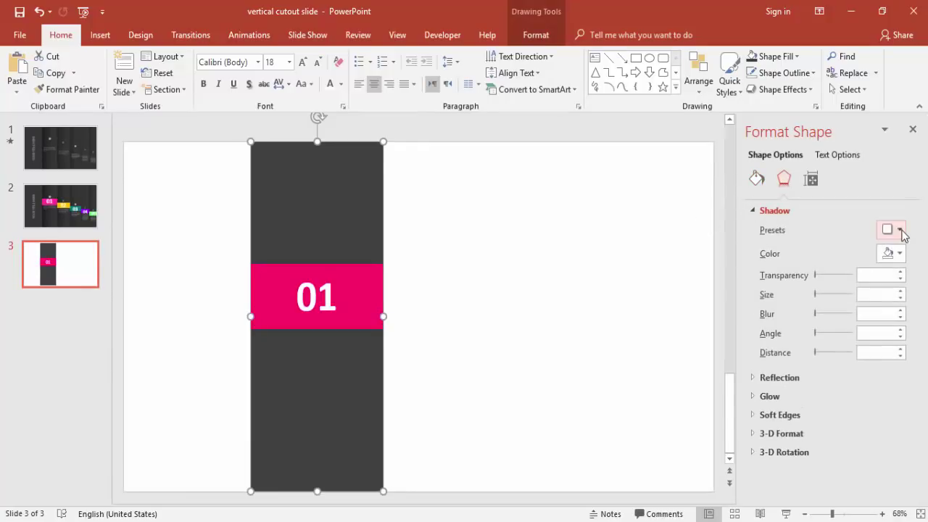
click(899, 229)
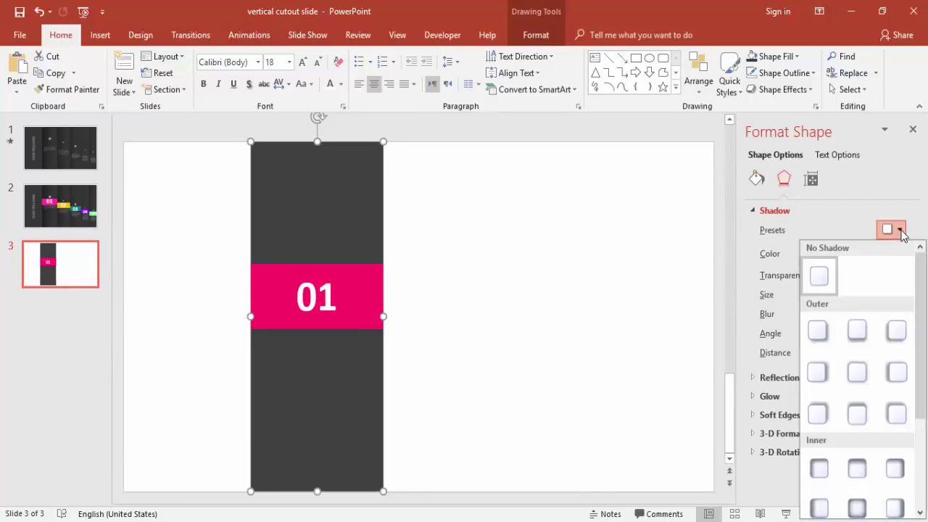
click(821, 379)
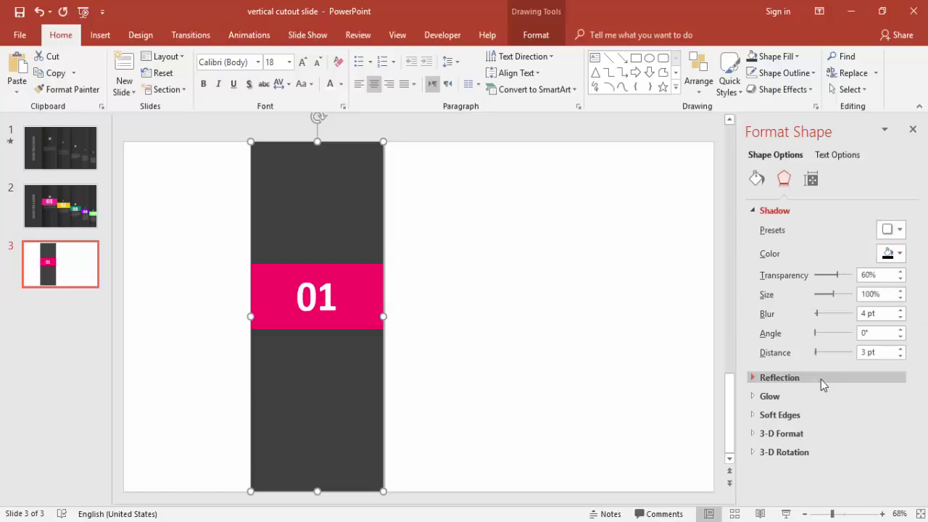
click(900, 348)
click(900, 349)
click(900, 349)
click(900, 348)
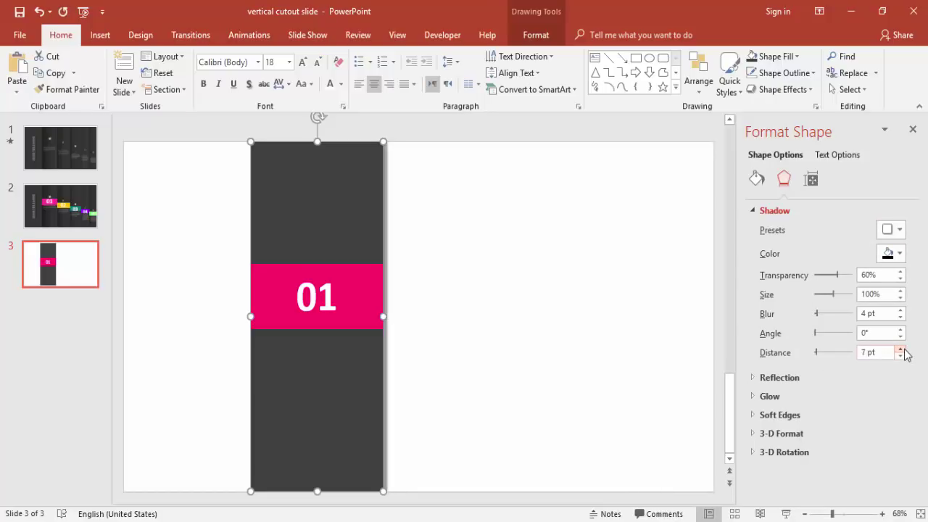
click(900, 349)
click(900, 349)
click(901, 349)
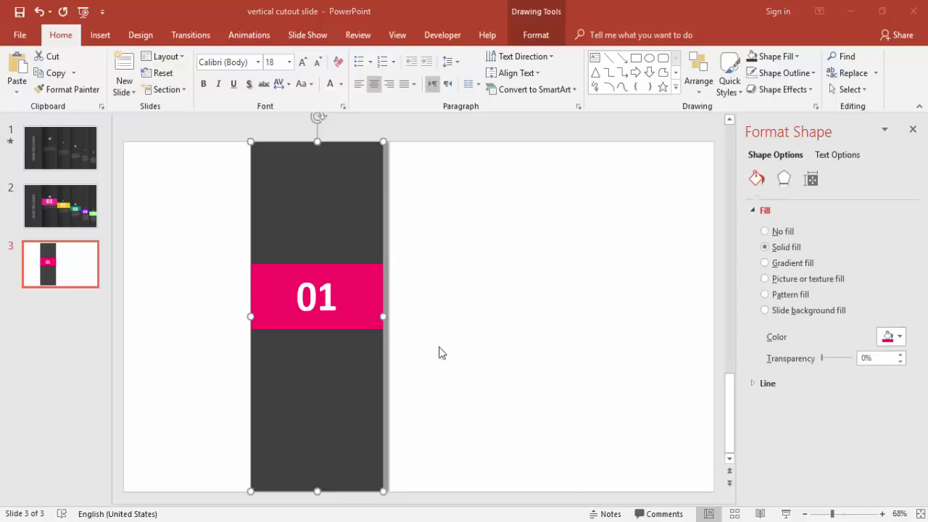
- Paste the copied target icon and caption, placing the icon above the band and caption below
click(102, 35)
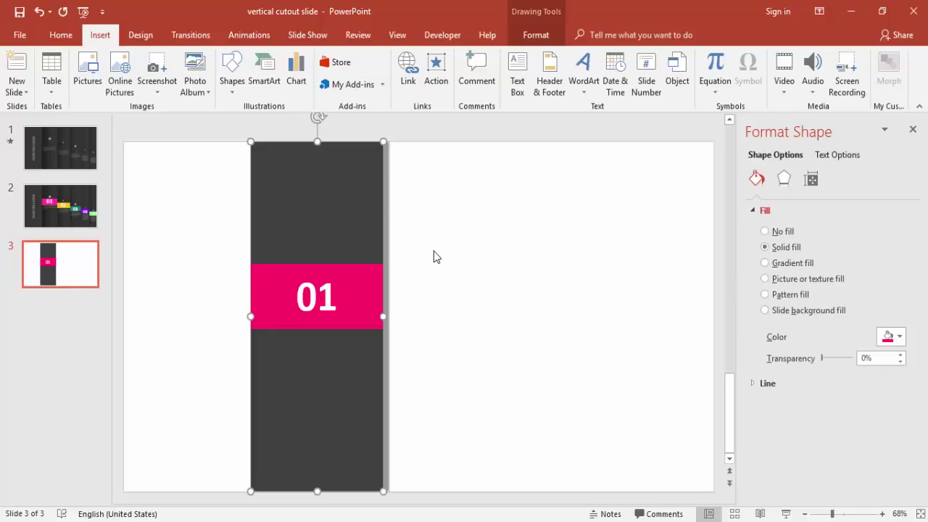
key(ctrl+v)
key(Escape)
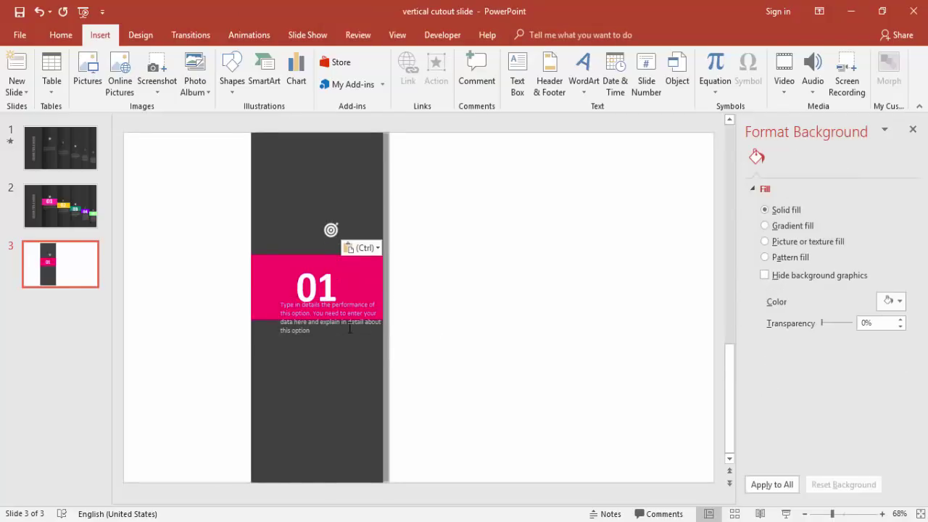
click(349, 328)
mouse_move(358, 338)
mouse_down()
mouse_move(348, 333)
mouse_move(345, 363)
mouse_move(362, 356)
mouse_up()
click(331, 244)
click(334, 241)
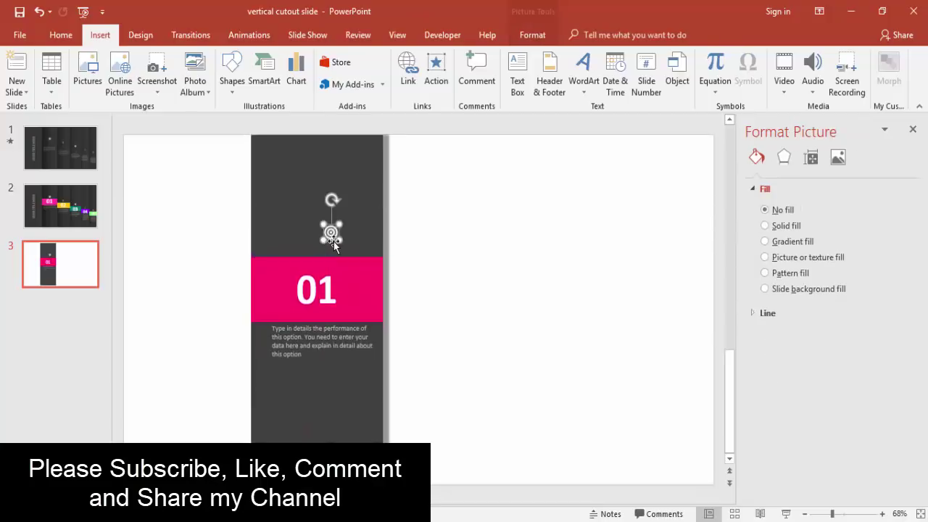
mouse_move(333, 242)
mouse_down()
mouse_move(317, 241)
mouse_move(327, 241)
mouse_up()
click(476, 293)
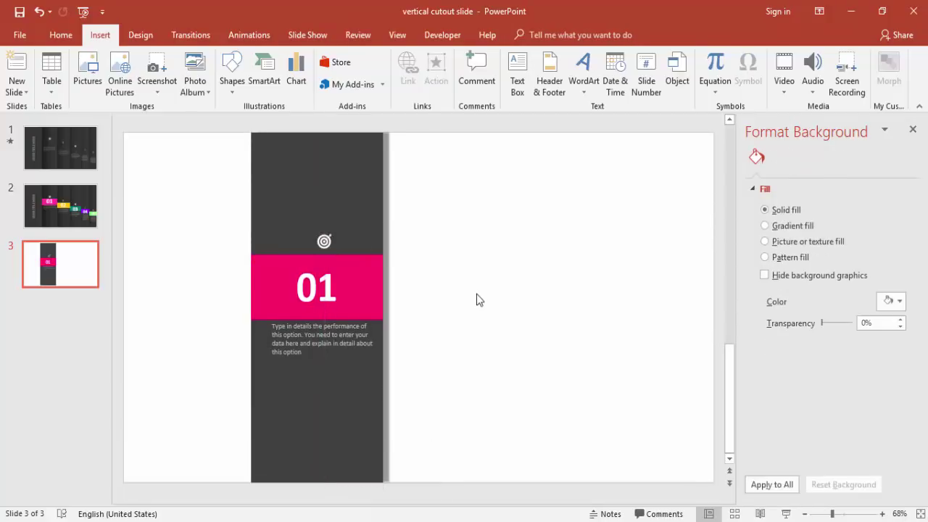
- Stretch the lower dark block upward and send the 01 number backward behind the band
click(354, 413)
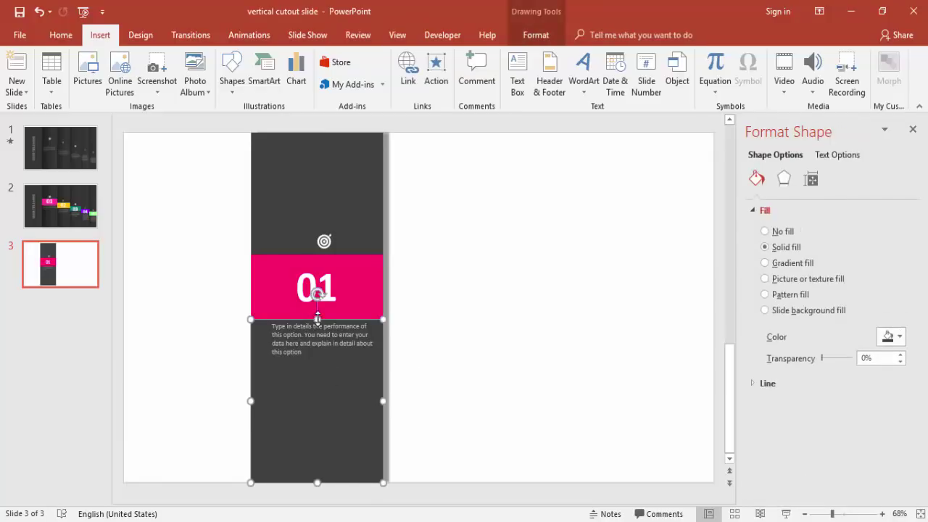
drag(318, 318, 319, 293)
click(327, 278)
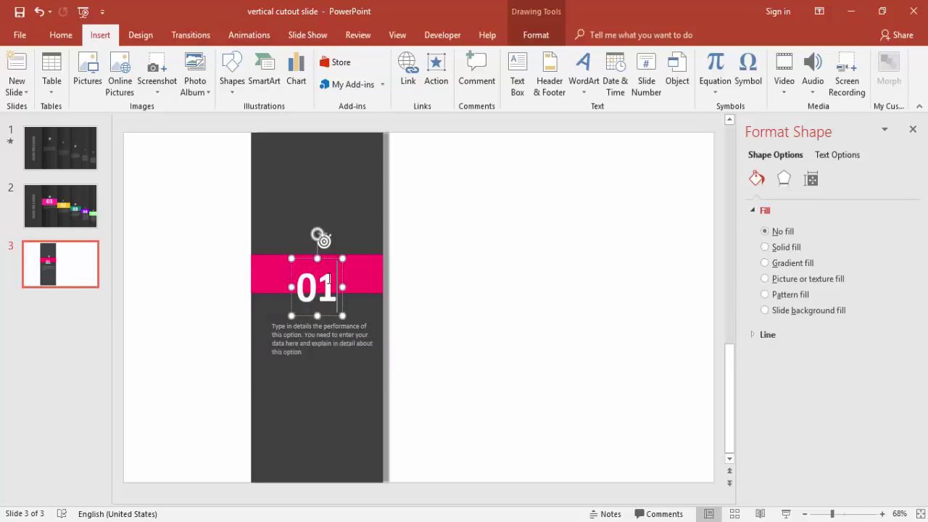
click(535, 35)
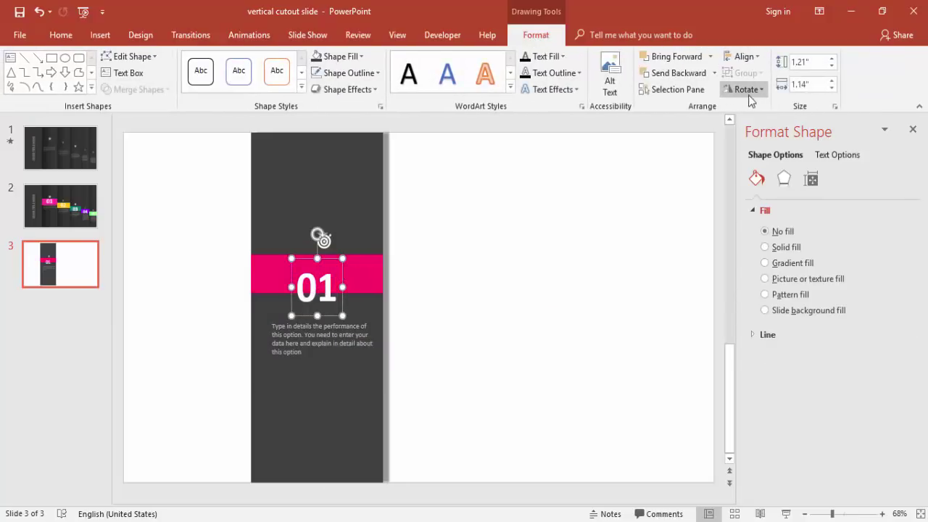
click(694, 75)
- Drag the lower dark rectangle's top edge up until it fully covers the pink band
click(327, 362)
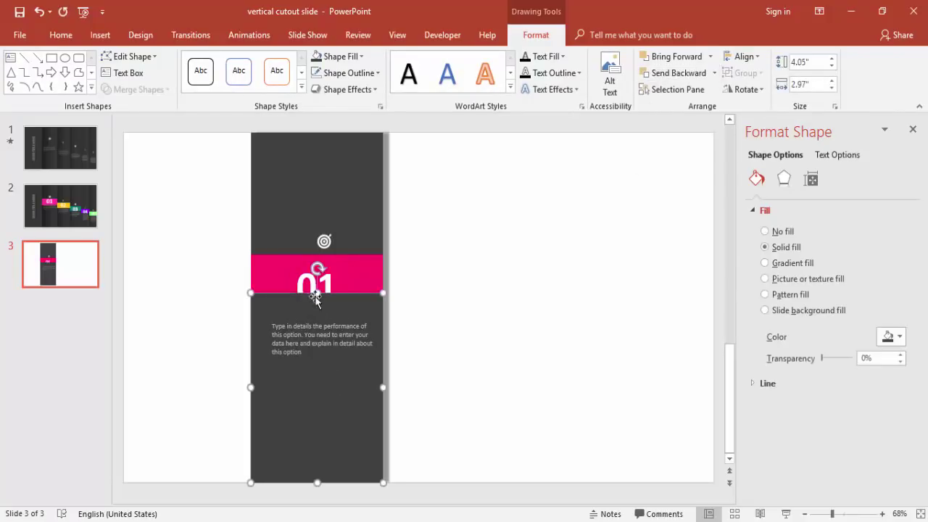
drag(317, 292, 319, 253)
click(440, 276)
click(351, 283)
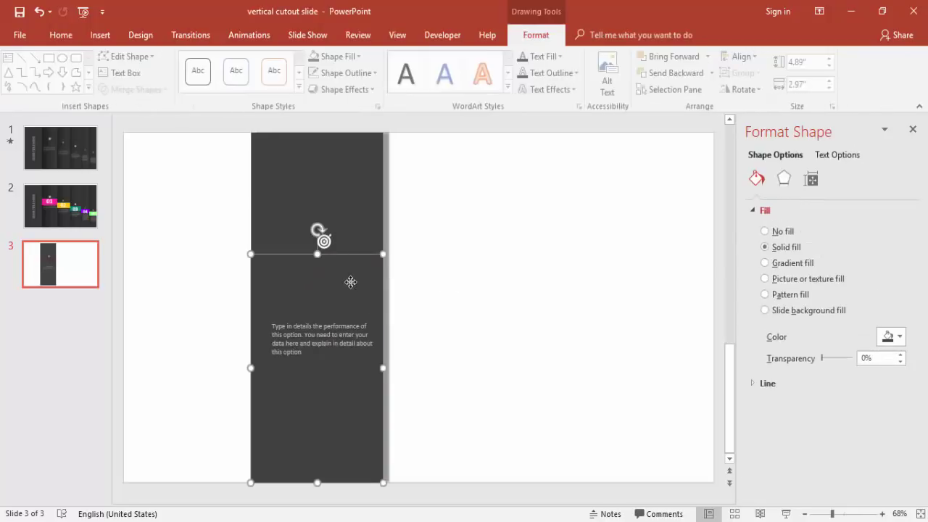
click(411, 305)
click(346, 279)
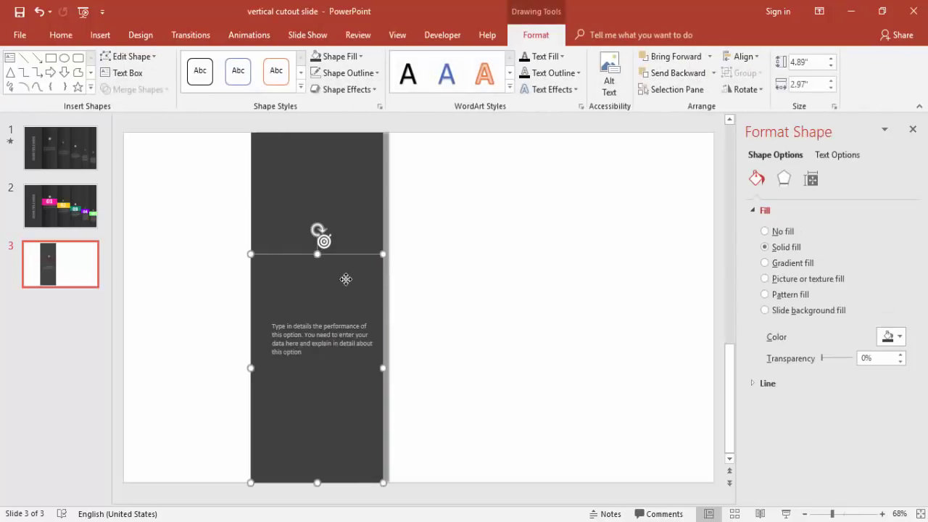
- Give the lower dark rectangle a Lines motion path, with the Animation Pane shown
click(248, 35)
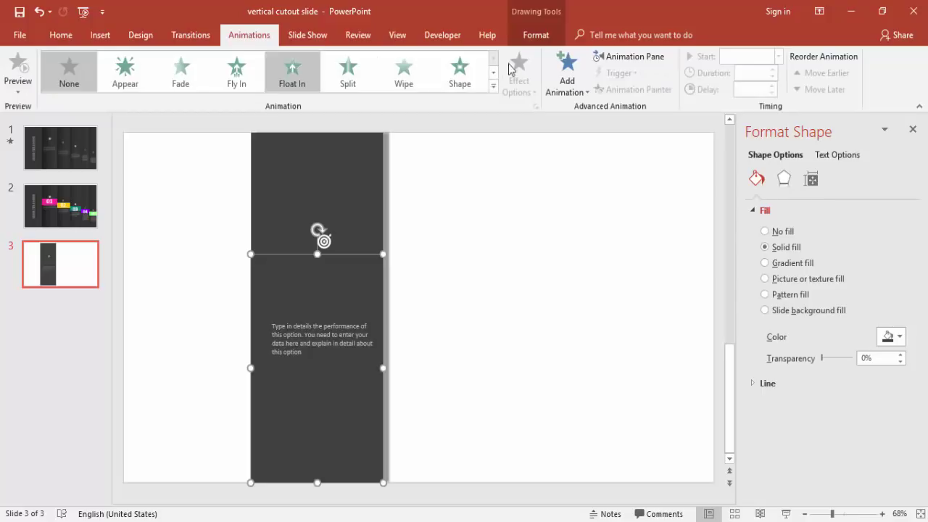
click(627, 55)
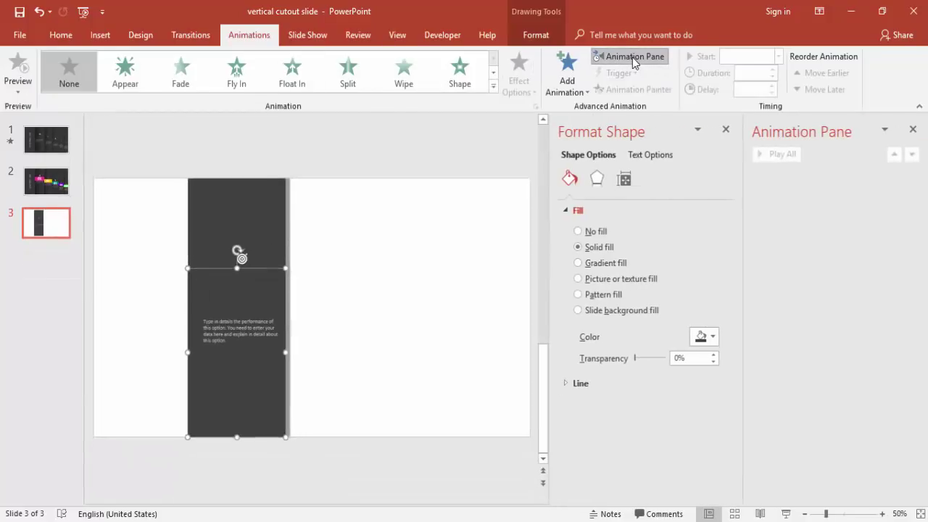
click(726, 130)
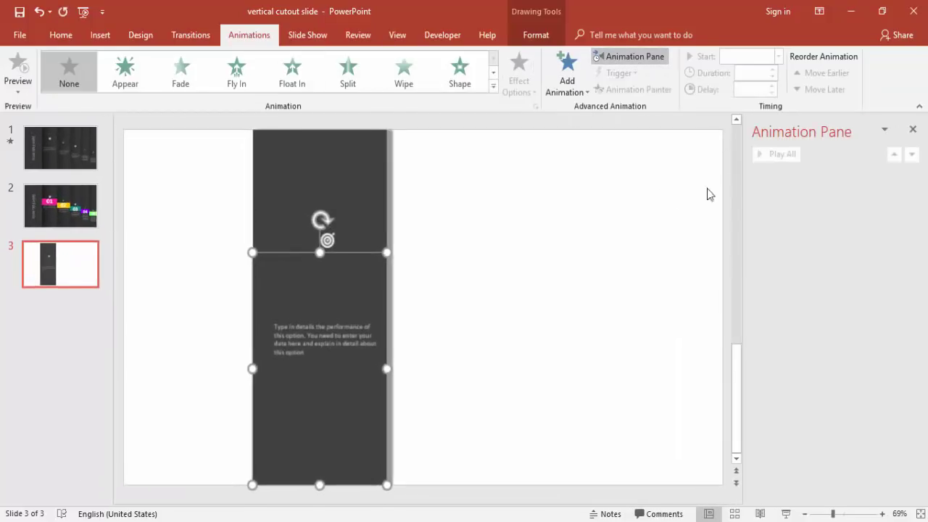
click(576, 94)
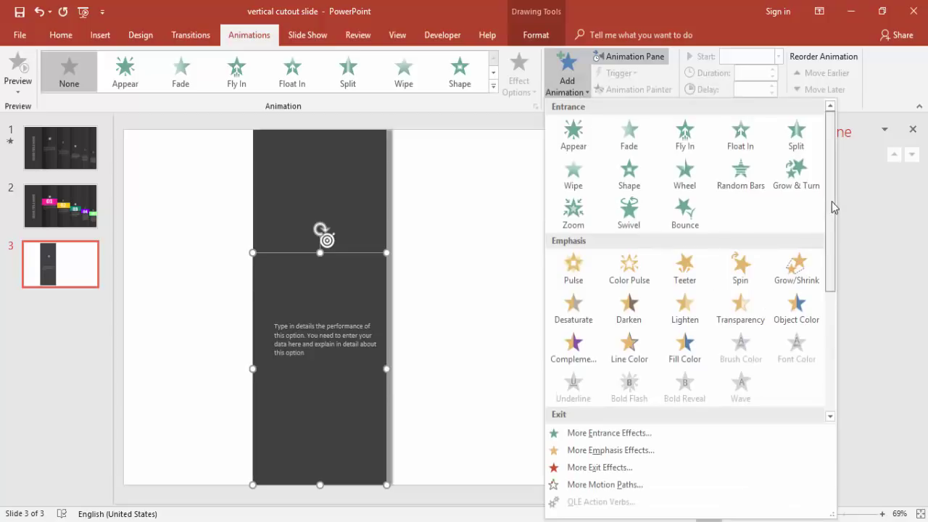
drag(832, 208, 835, 314)
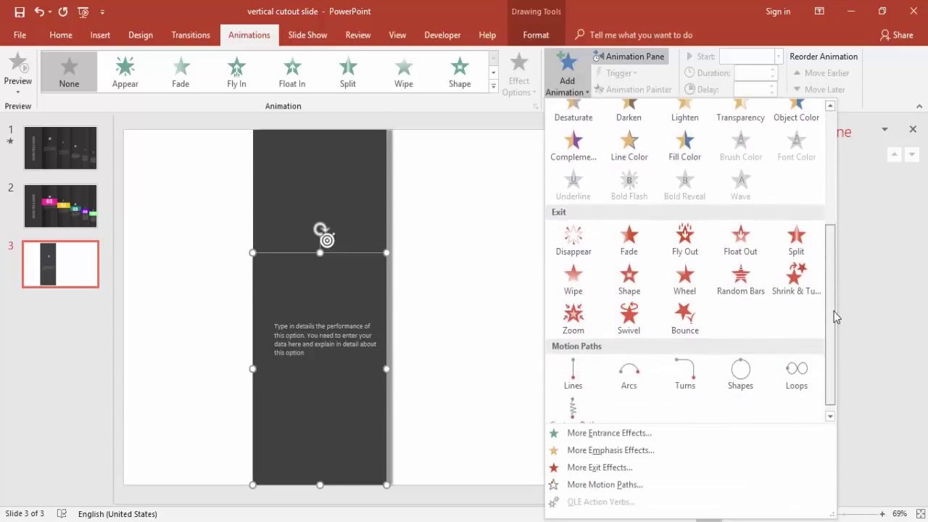
click(573, 376)
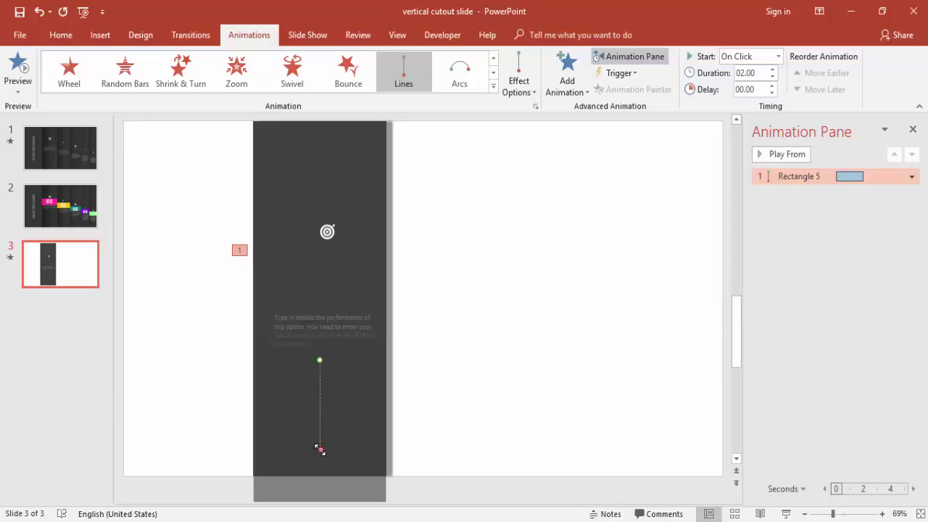
- Adjust the motion path's end point so the rectangle slides a short way down
drag(320, 450, 320, 425)
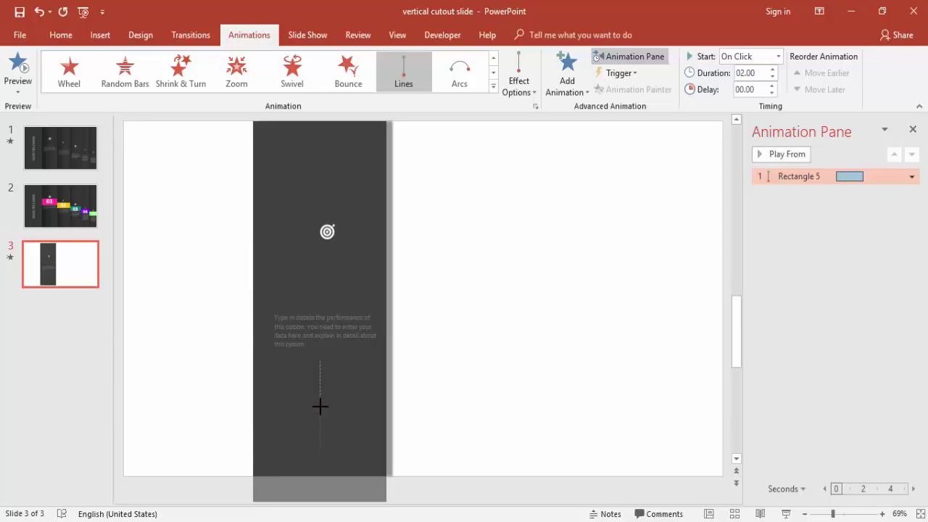
drag(321, 408, 321, 408)
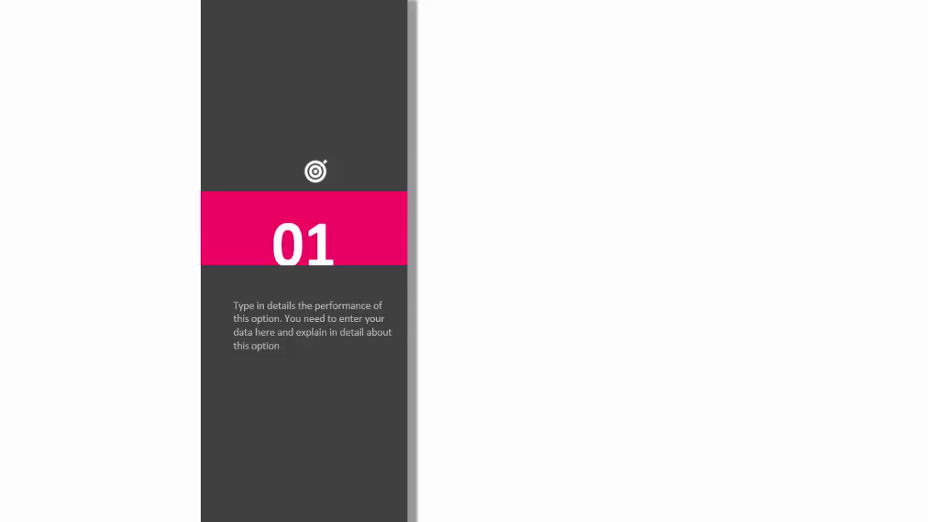
key(Escape)
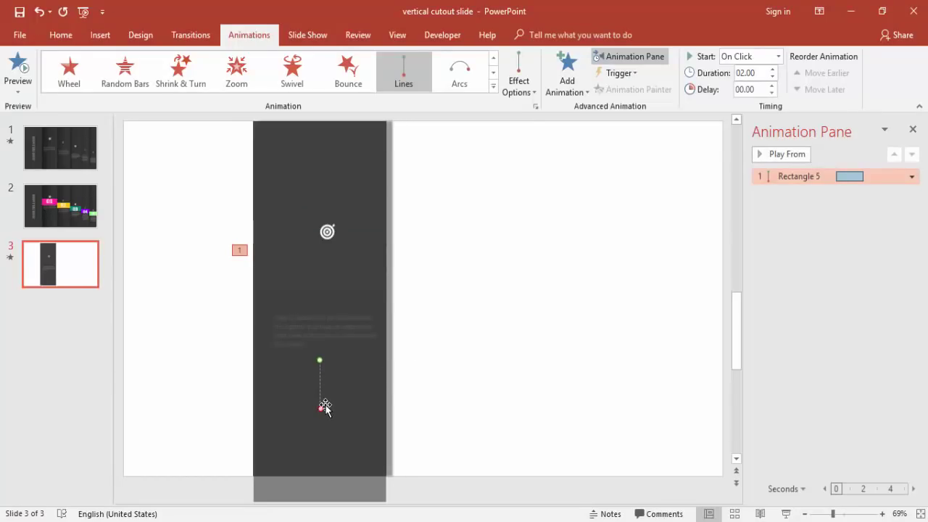
drag(321, 410, 321, 415)
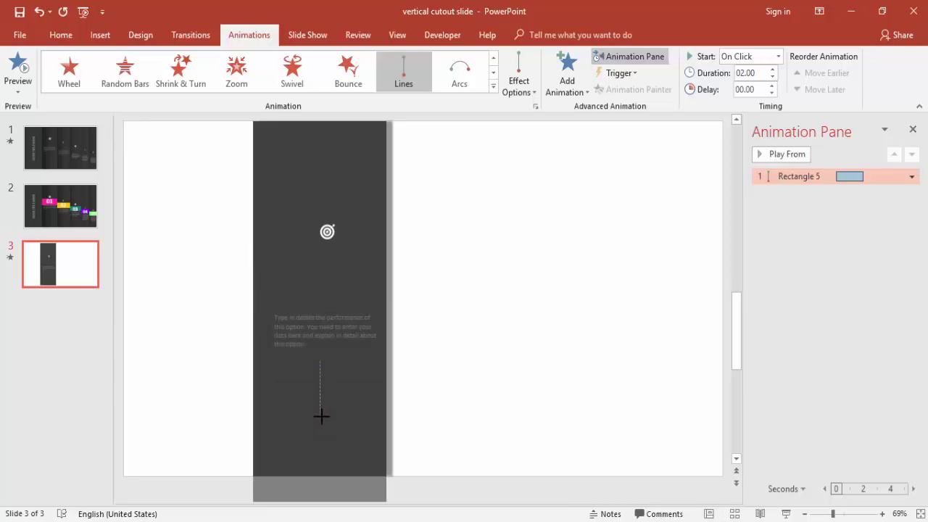
- Set Rectangle 5's motion path to 1 second with a bounce end, then preview it
double_click(803, 176)
click(404, 156)
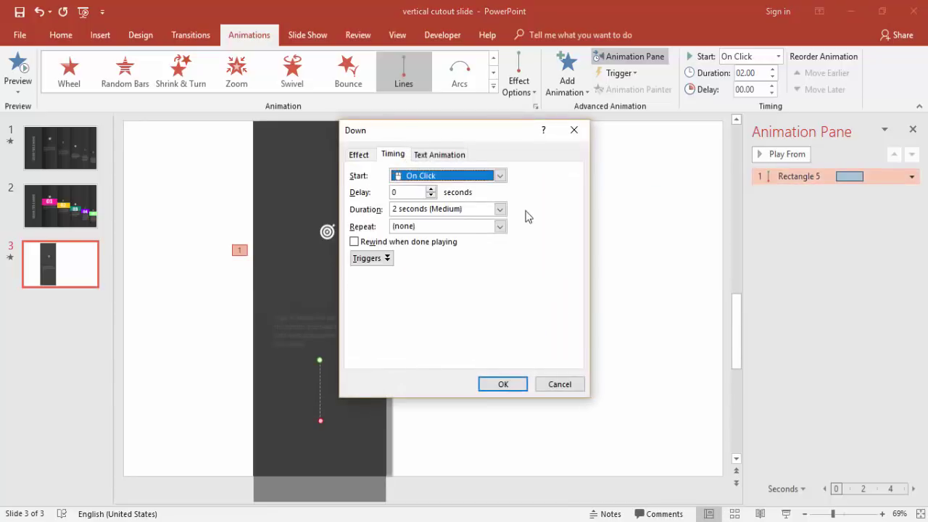
click(499, 210)
click(499, 210)
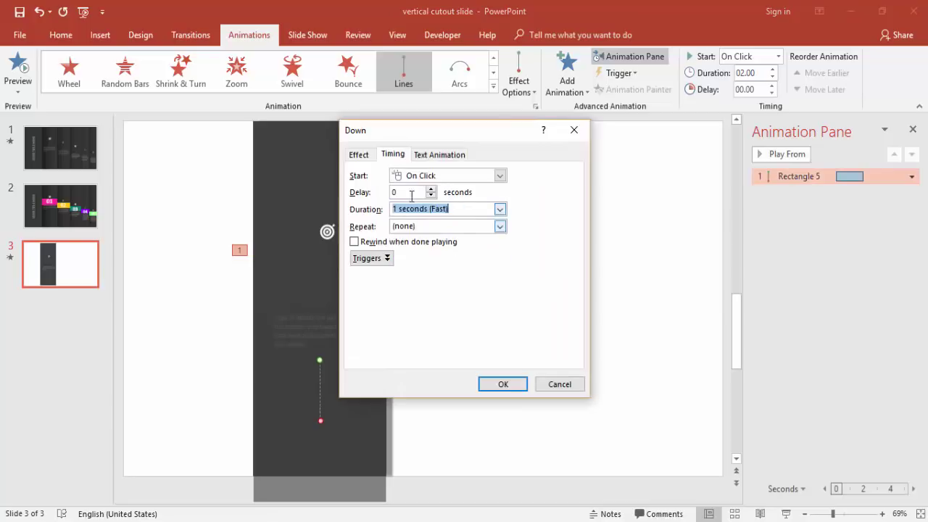
click(360, 156)
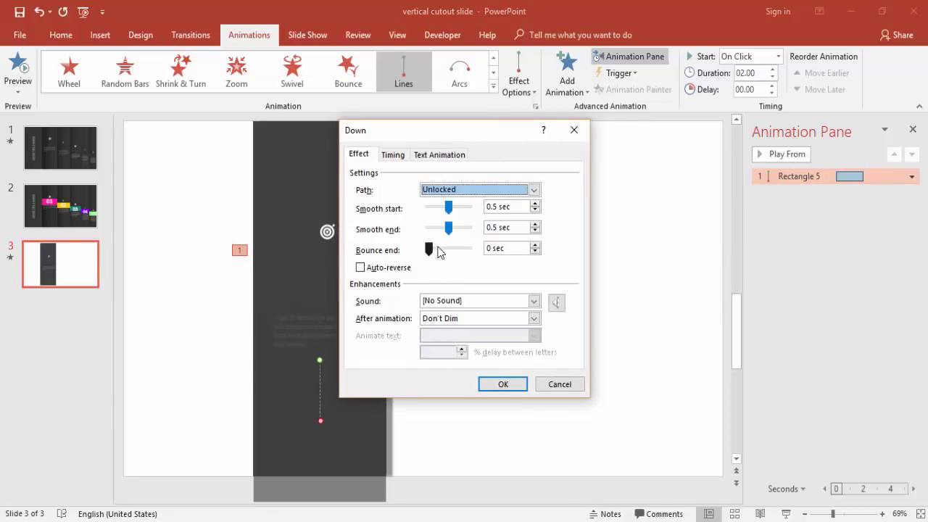
drag(438, 250, 456, 251)
click(516, 384)
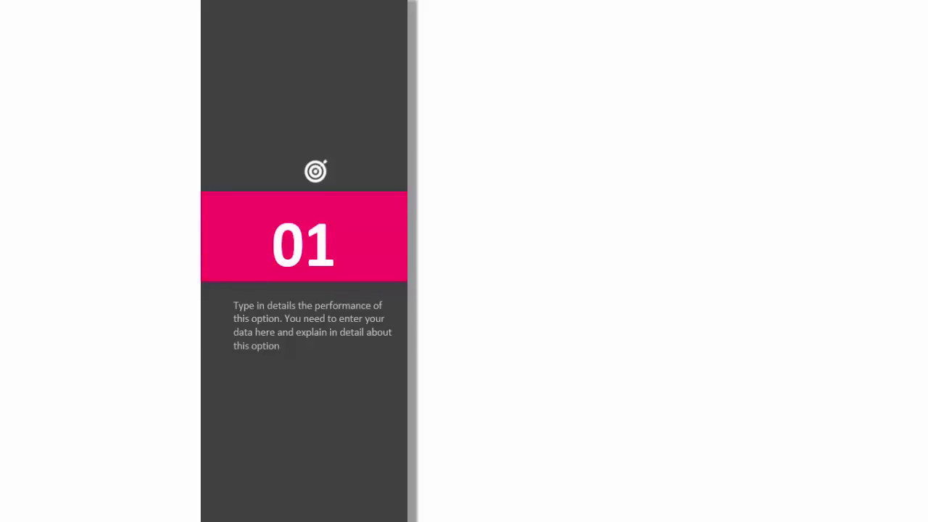
key(Right)
- Give the target icon a Fade entrance starting With Previous
click(628, 383)
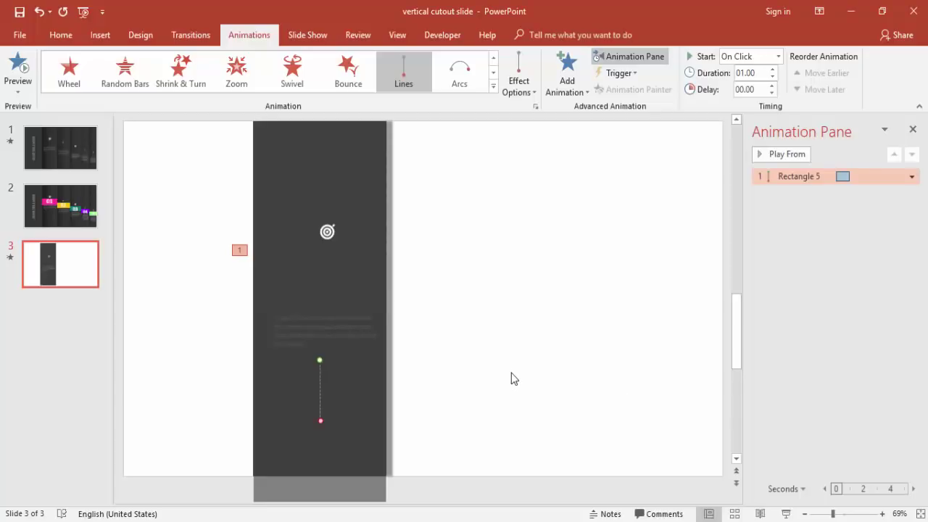
click(302, 325)
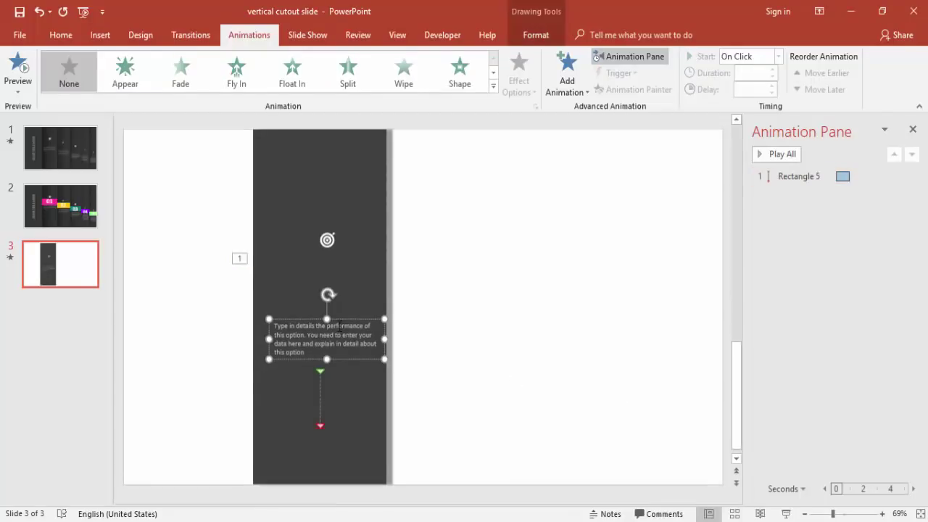
click(328, 241)
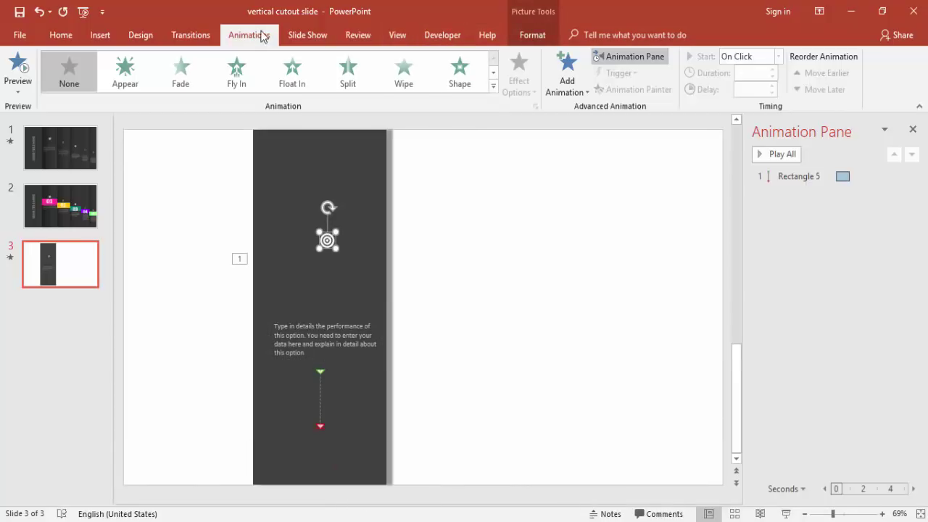
click(181, 81)
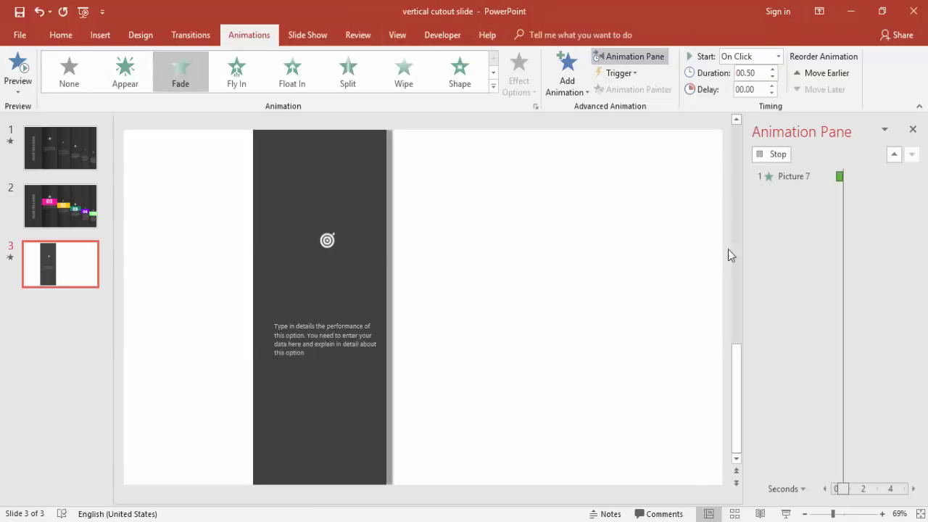
click(777, 57)
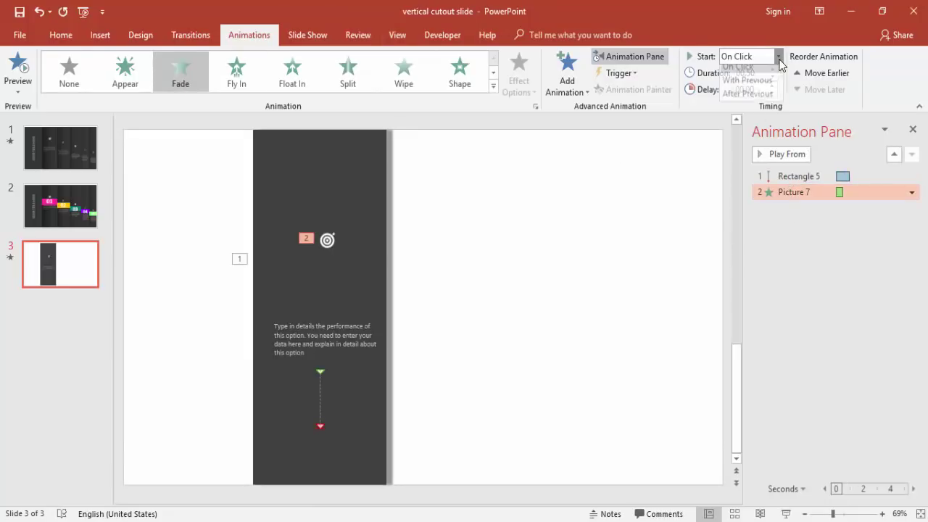
click(747, 86)
- Give the description text a Fade starting With Previous, then preview the slide show
click(333, 325)
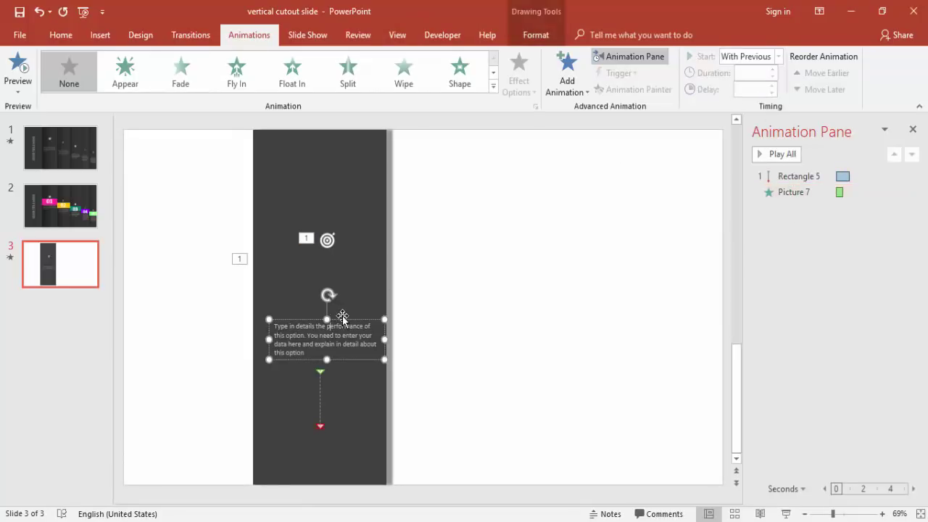
click(178, 80)
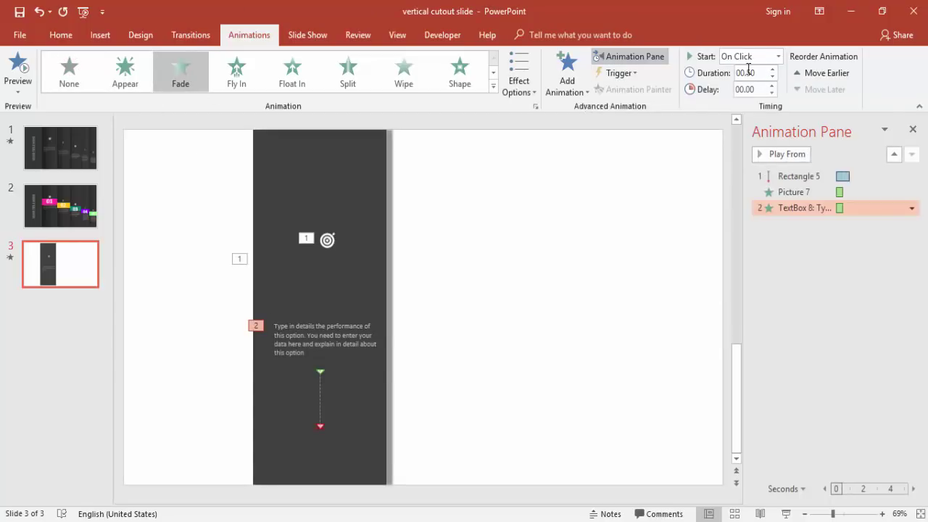
click(768, 57)
click(749, 85)
click(786, 514)
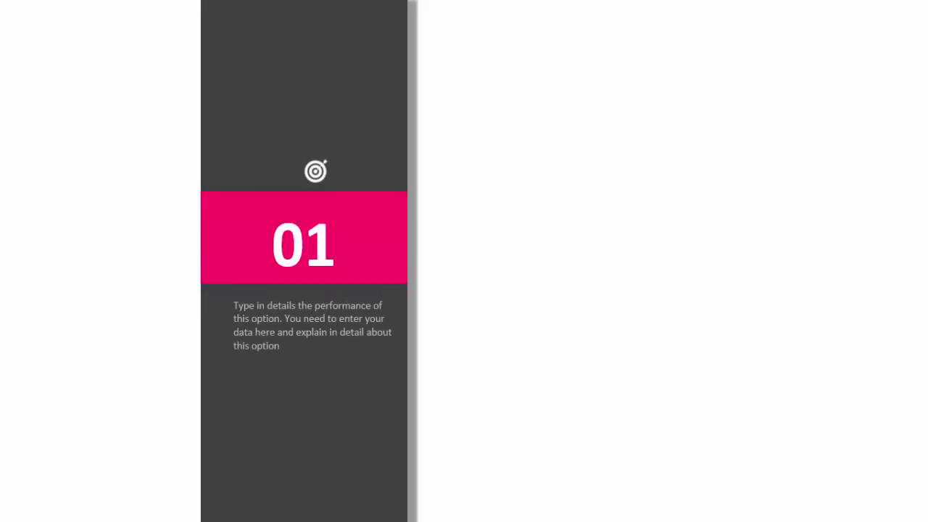
key(Escape)
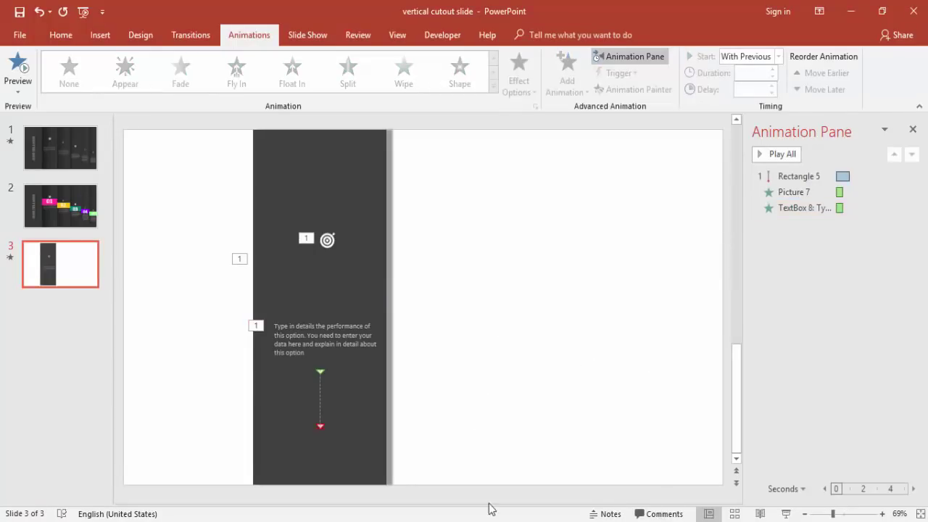
- Duplicate the column's rectangle, icon and text, and place the copy to the right
click(804, 514)
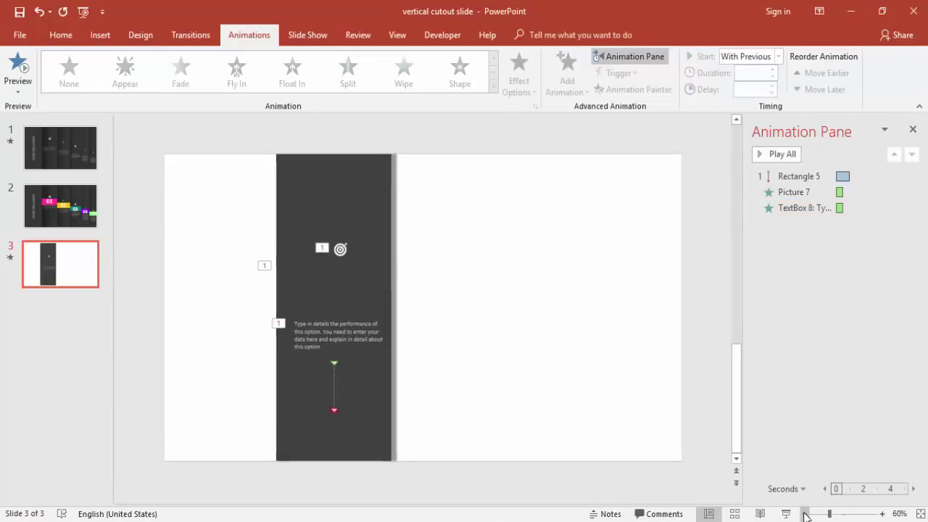
drag(246, 139, 445, 491)
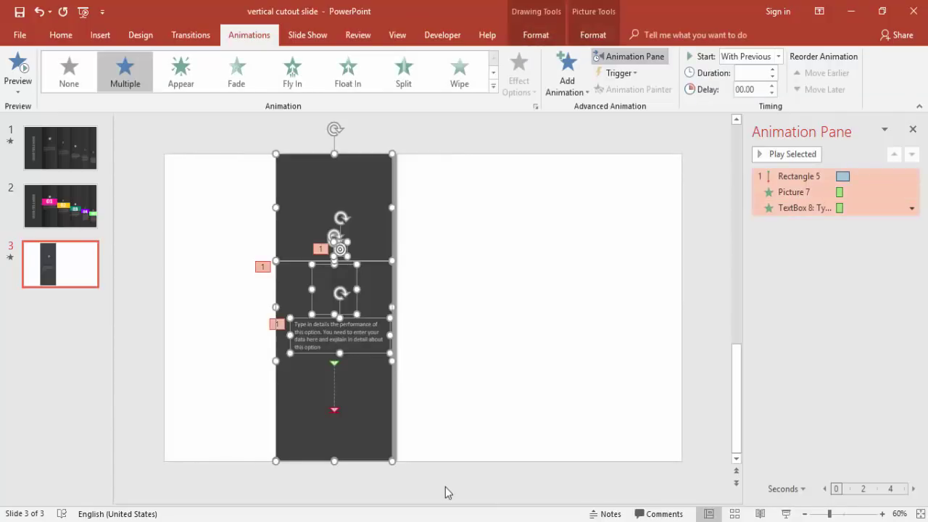
key(ctrl+d)
drag(357, 191, 499, 178)
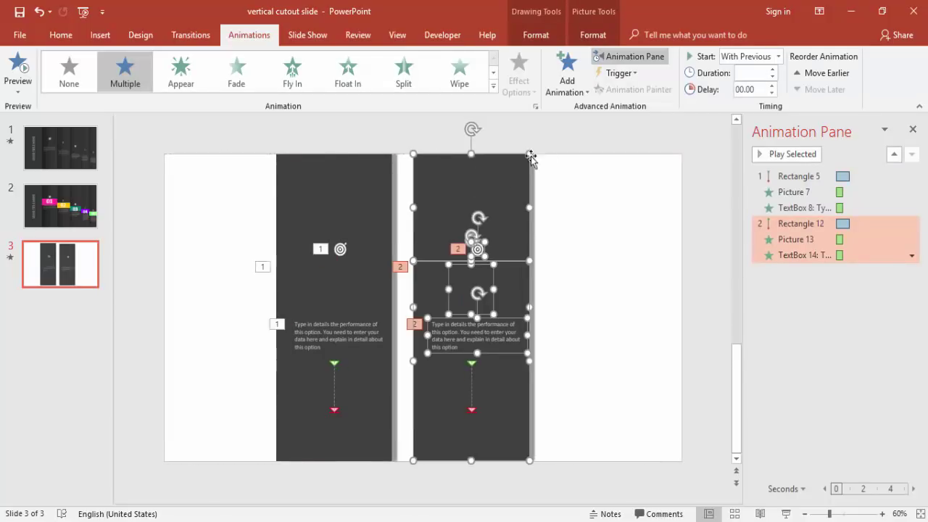
- Send the duplicated column to the back and slide it left to overlap the first
click(593, 35)
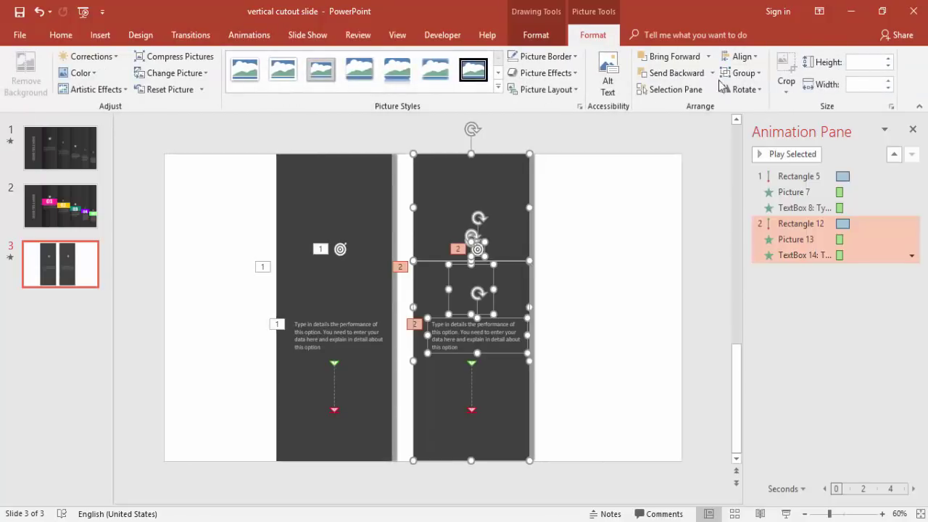
click(713, 78)
click(700, 114)
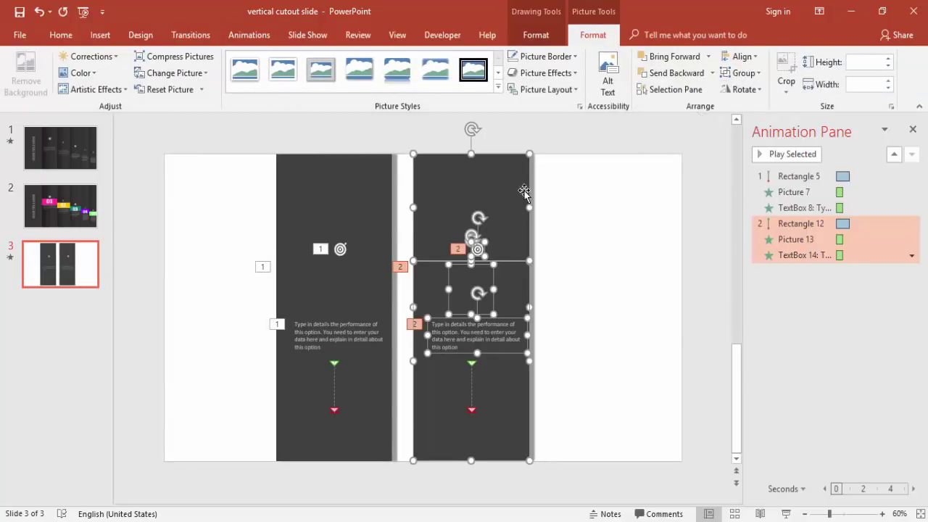
drag(495, 197, 465, 194)
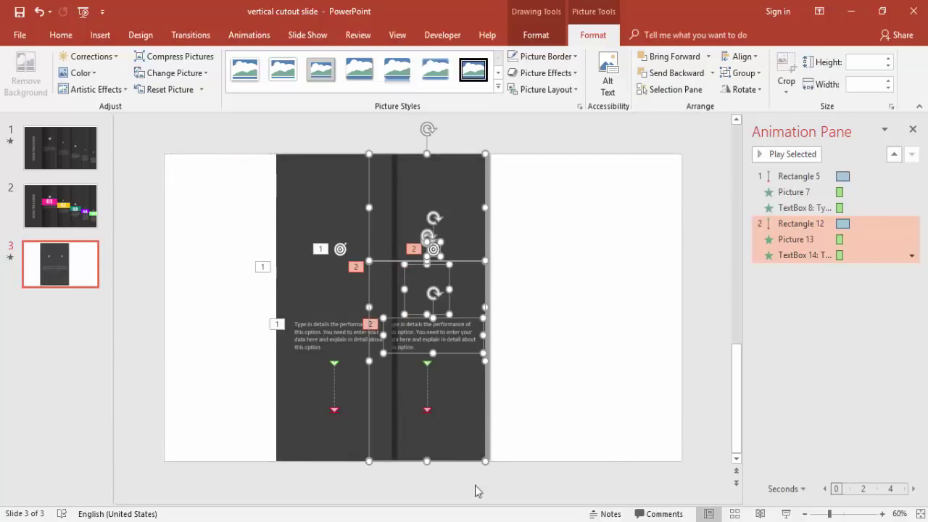
- Narrow the second column's description box and move its cover rectangle lower
click(384, 338)
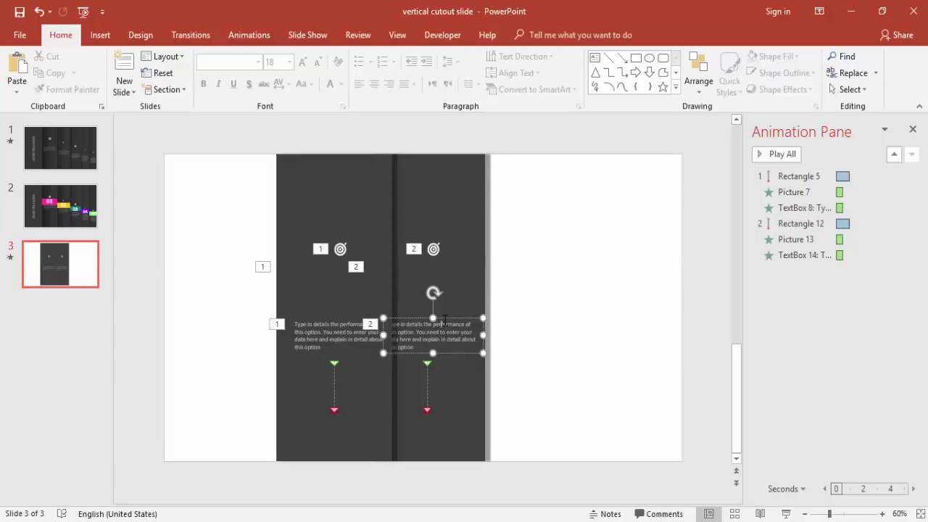
drag(384, 335, 397, 338)
click(430, 251)
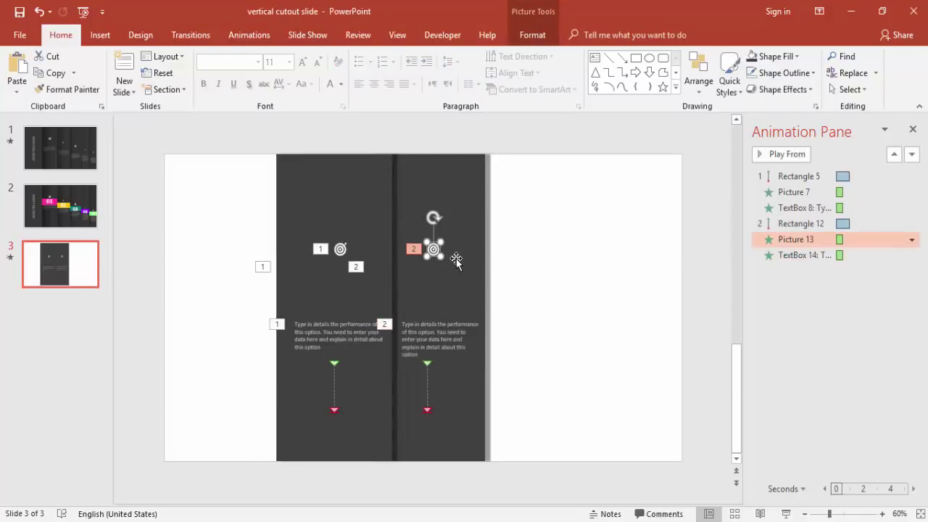
click(441, 292)
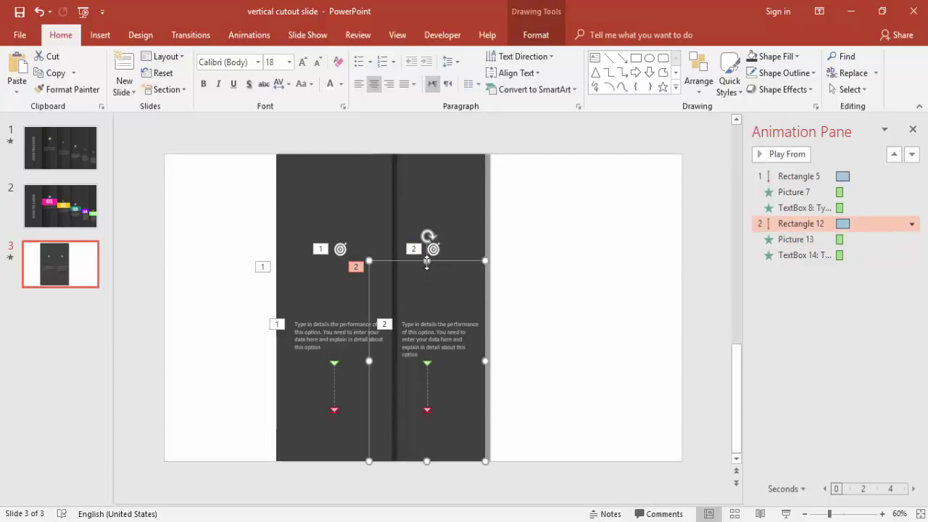
drag(430, 280, 428, 326)
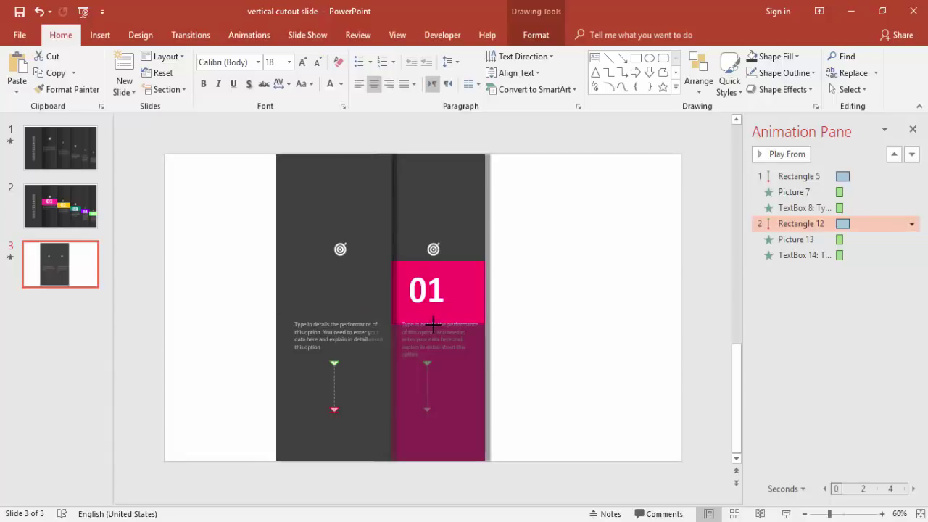
- Change the second column's number to 02 and move it lower in the band
click(434, 291)
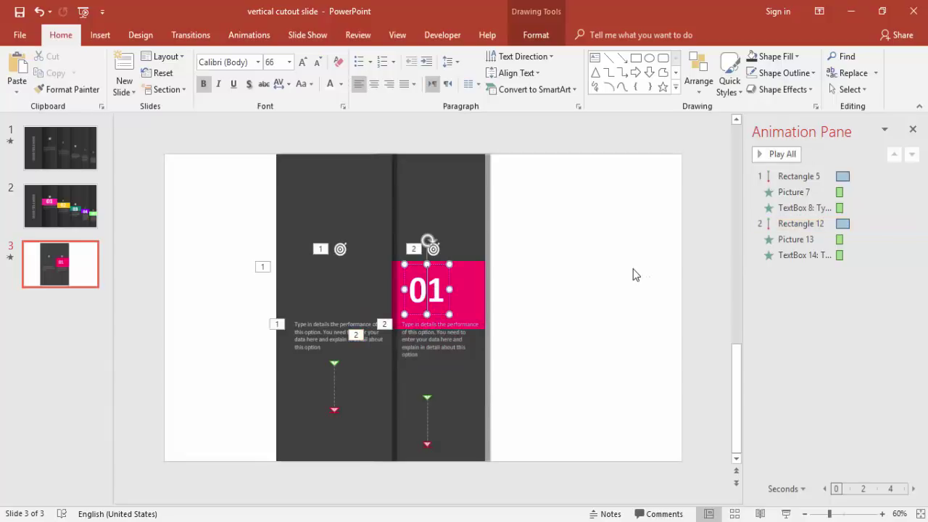
key(Delete)
text(2)
click(573, 277)
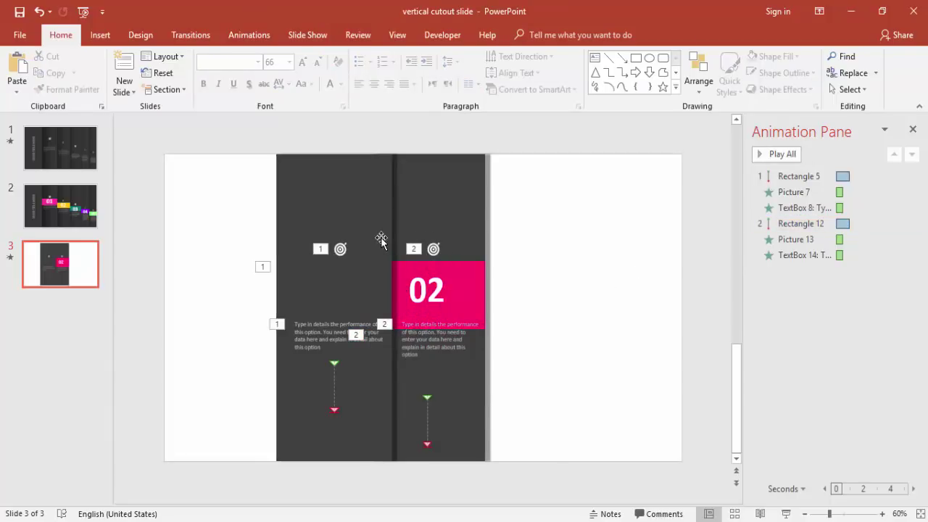
click(381, 237)
click(430, 282)
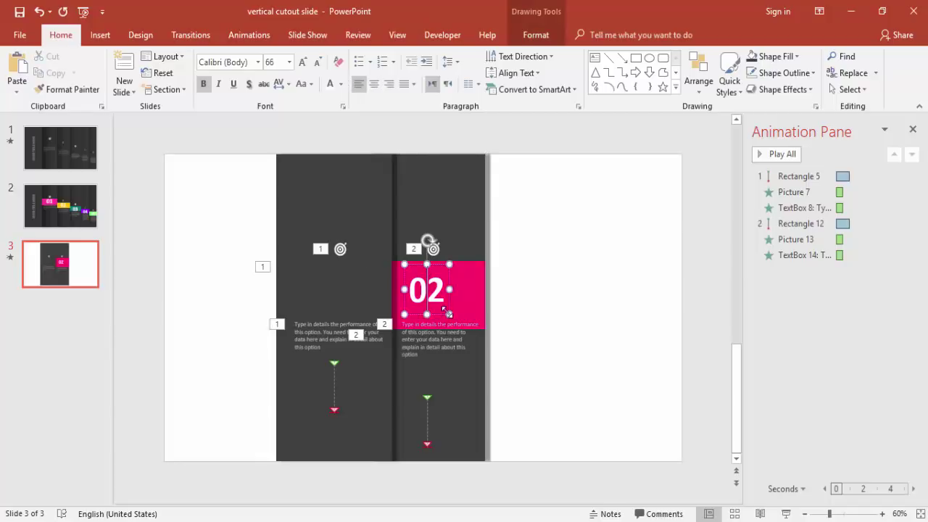
click(446, 332)
click(449, 379)
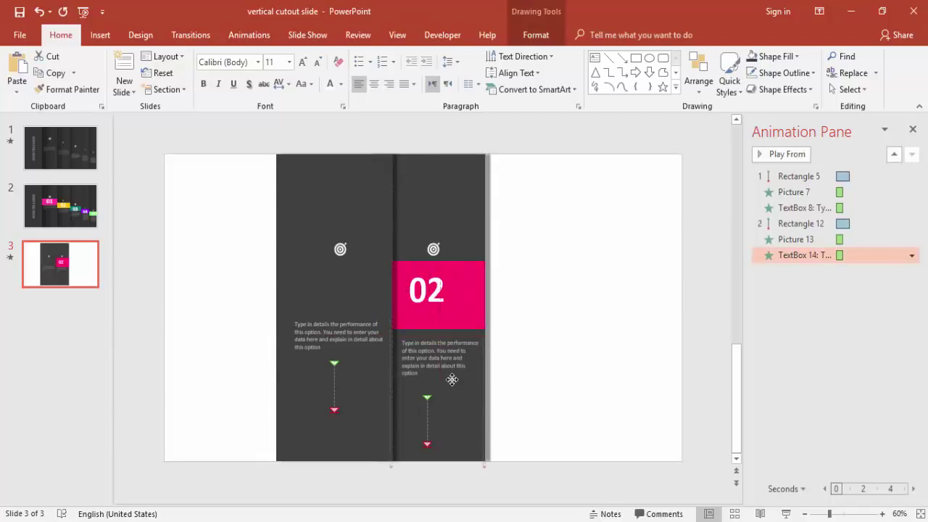
click(445, 313)
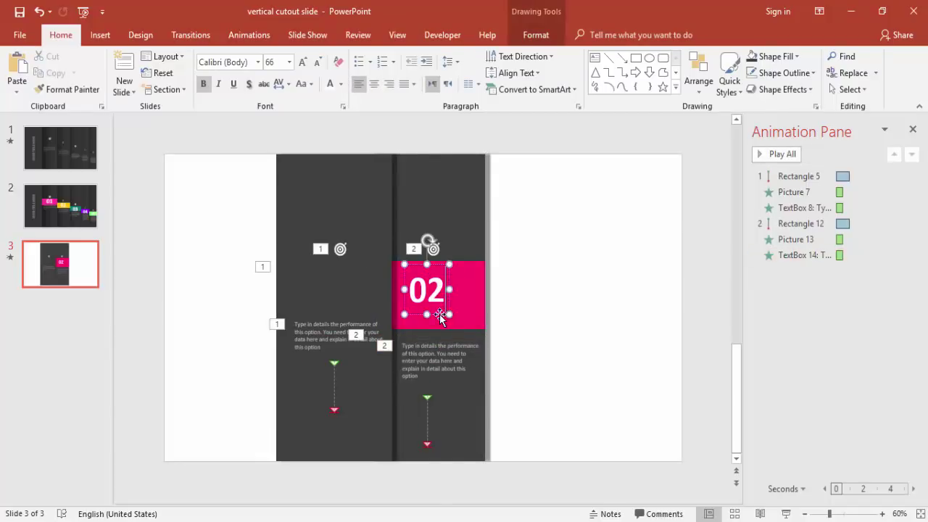
drag(439, 314, 448, 333)
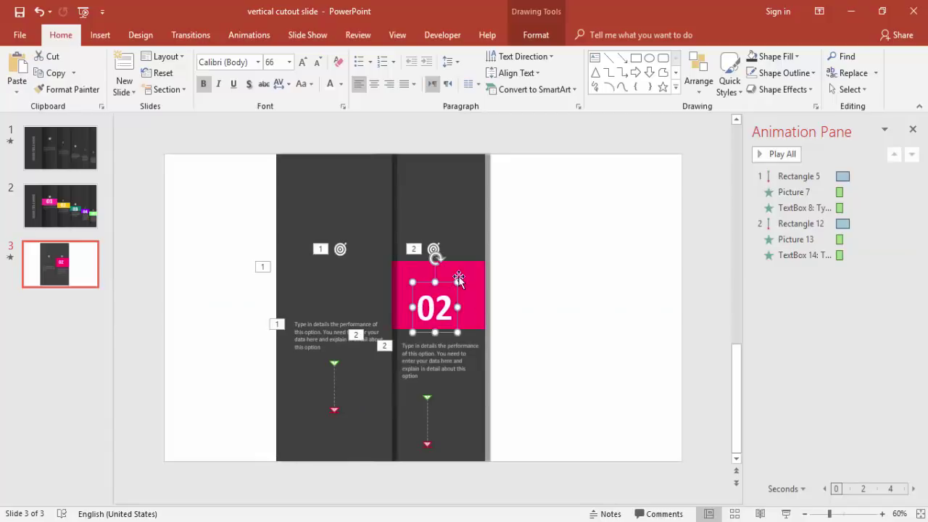
- Stretch the upper shape down and the cover rectangle up so they meet the band
click(462, 250)
drag(427, 262, 427, 278)
click(446, 336)
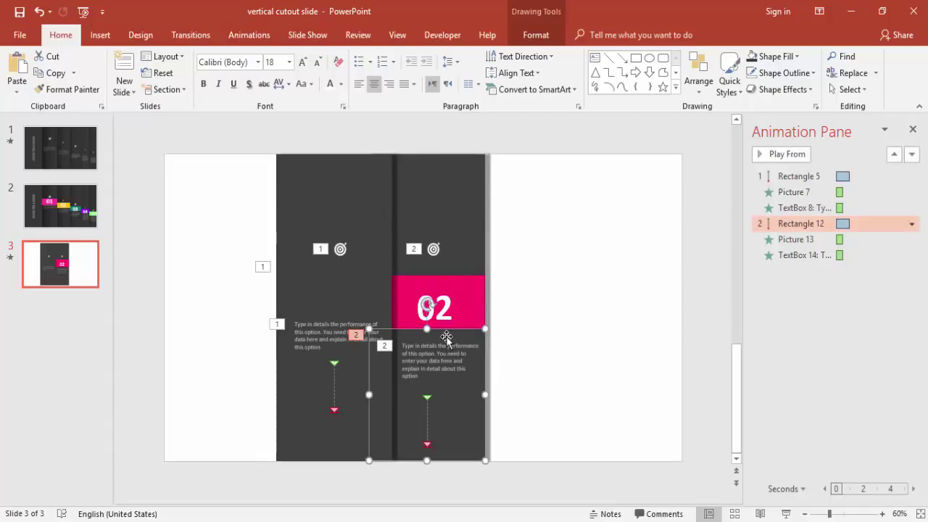
drag(427, 328, 429, 275)
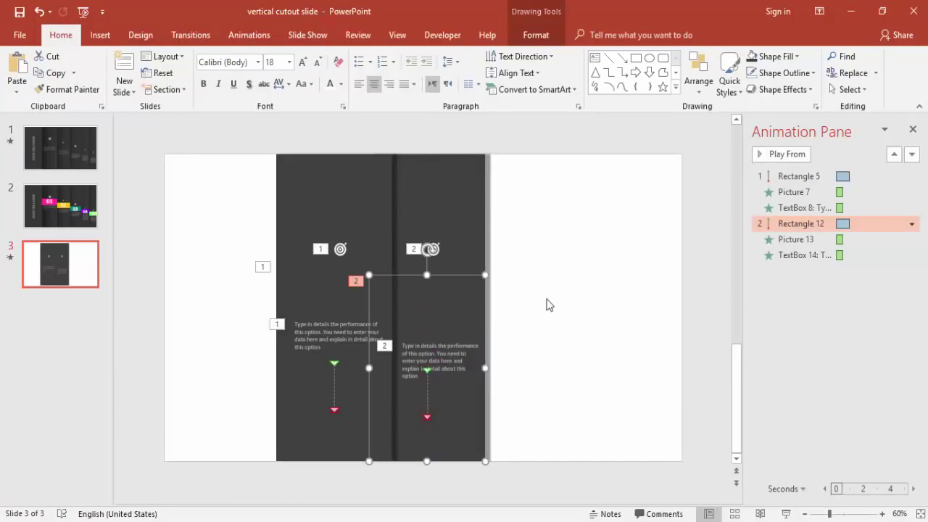
- Hide the second column's cover rectangle, Rectangle 12, in the Selection Pane to reveal the band
click(505, 301)
click(469, 297)
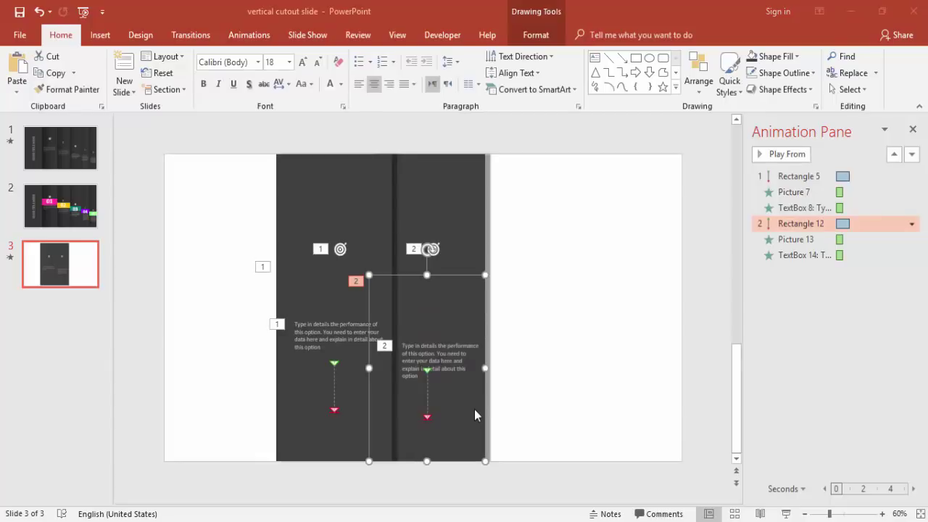
click(849, 89)
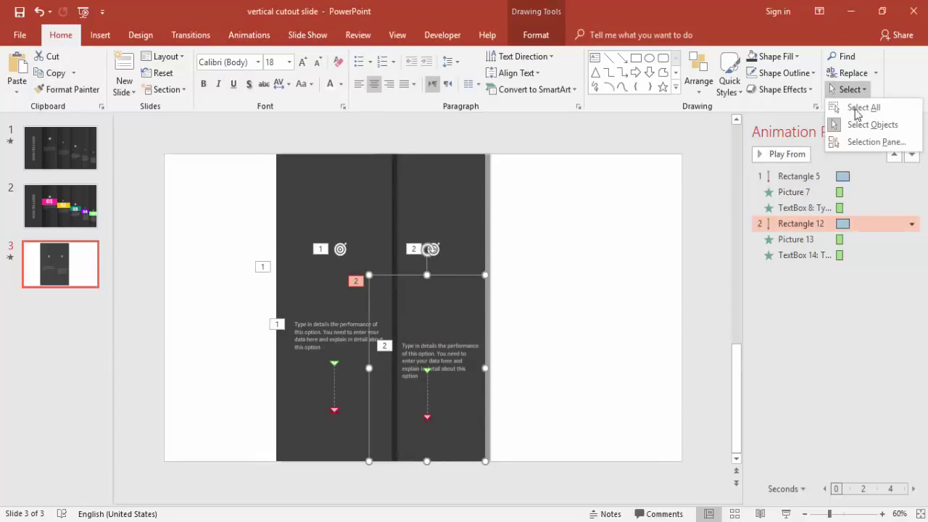
click(892, 142)
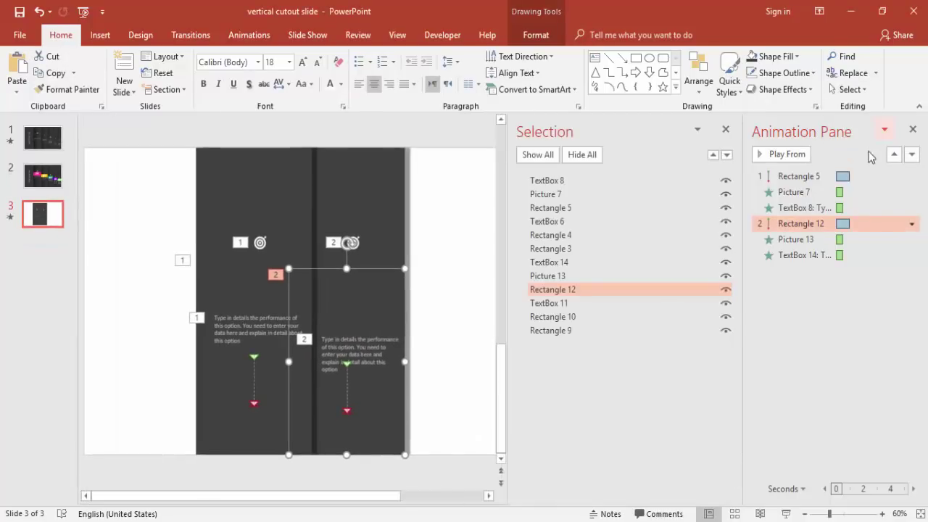
click(726, 290)
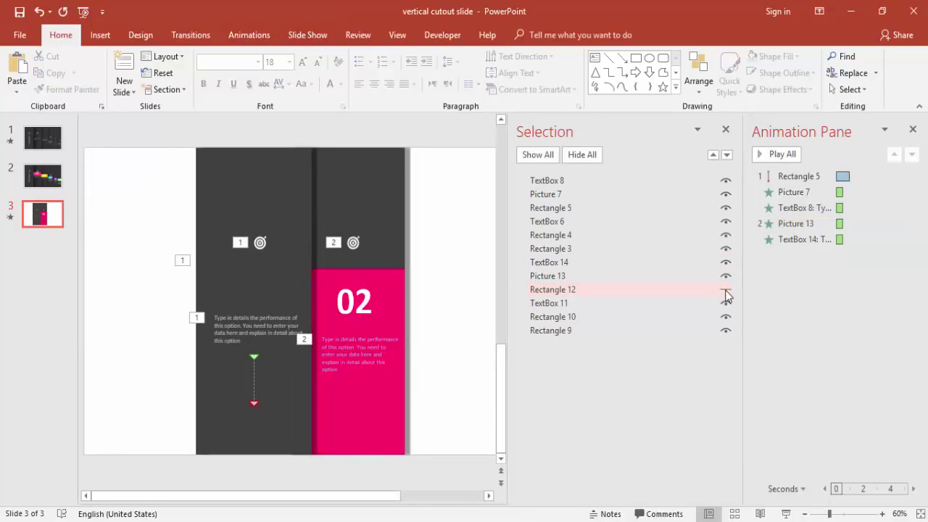
- Fill the 02 band (Rectangle 9) green, unhide the cover, and start the slide show
click(411, 360)
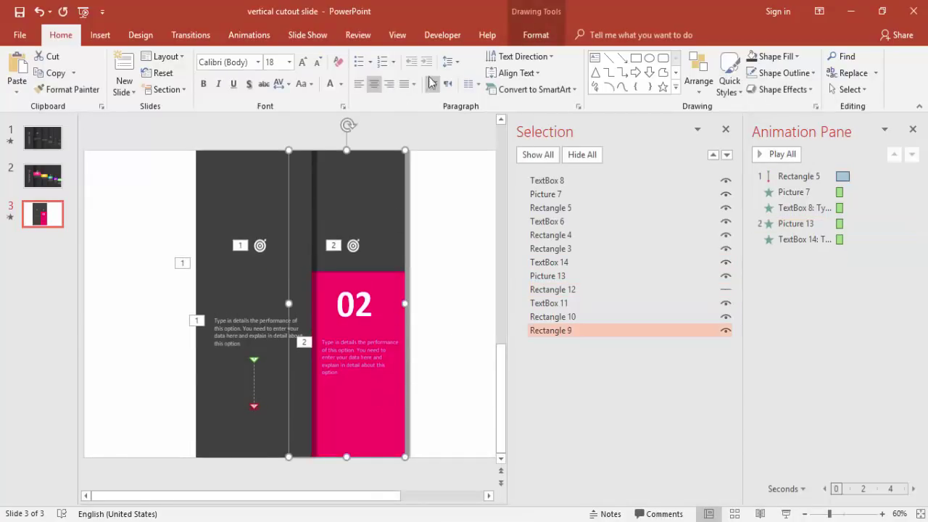
click(536, 35)
click(337, 56)
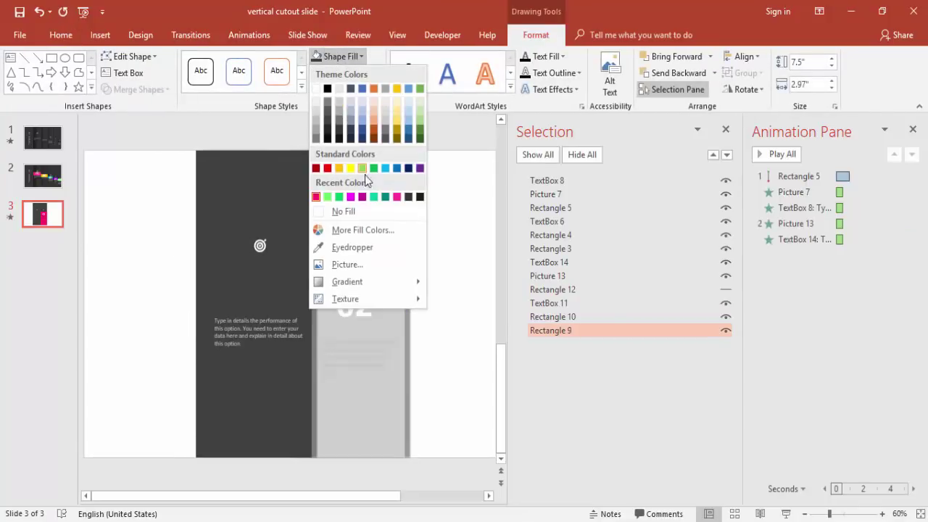
click(373, 196)
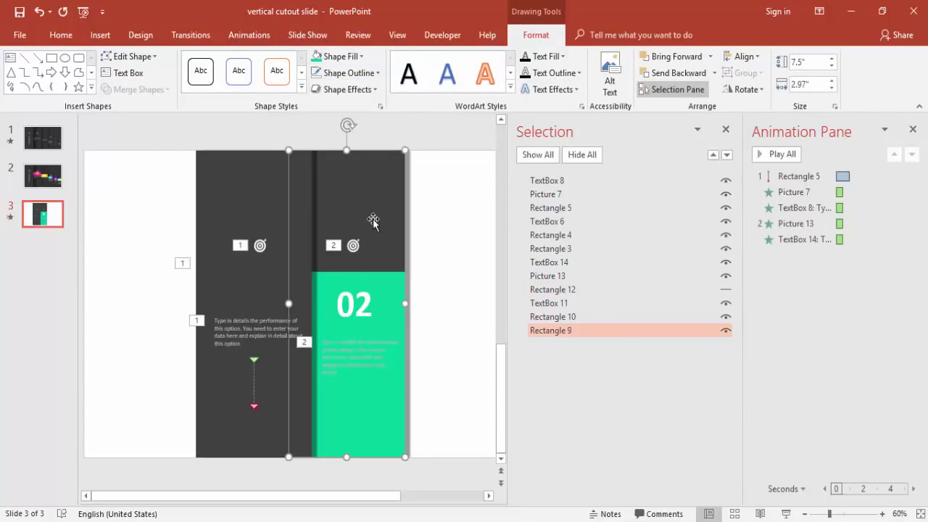
click(728, 290)
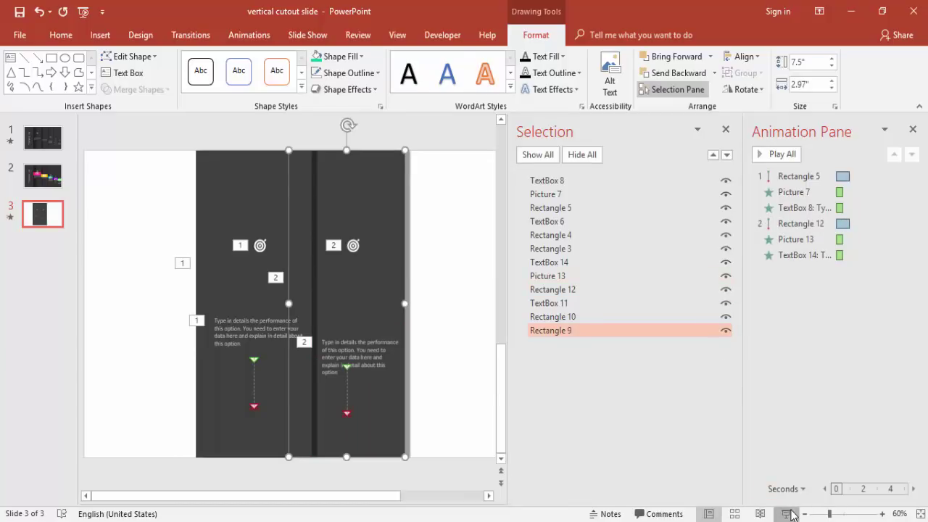
click(785, 513)
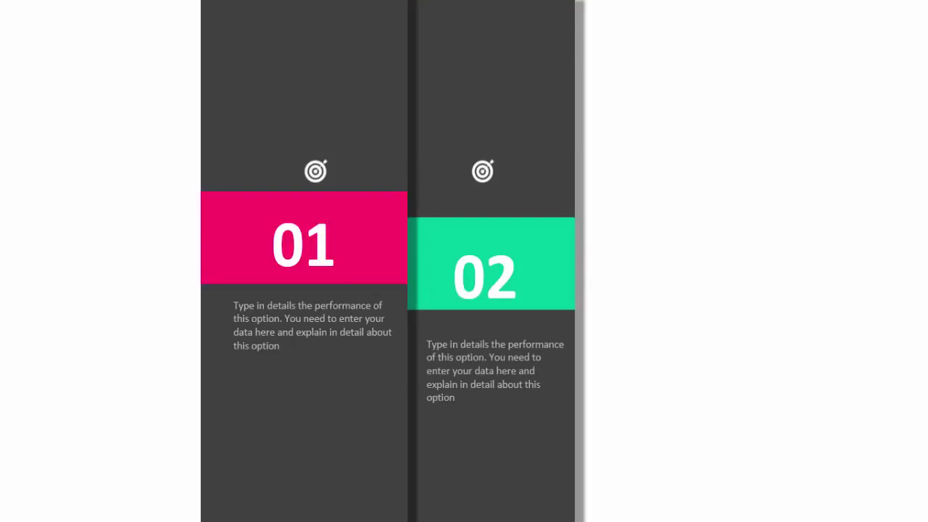
- Exit the show and add a third column copied from the second, sent to back and overlapping it
key(Escape)
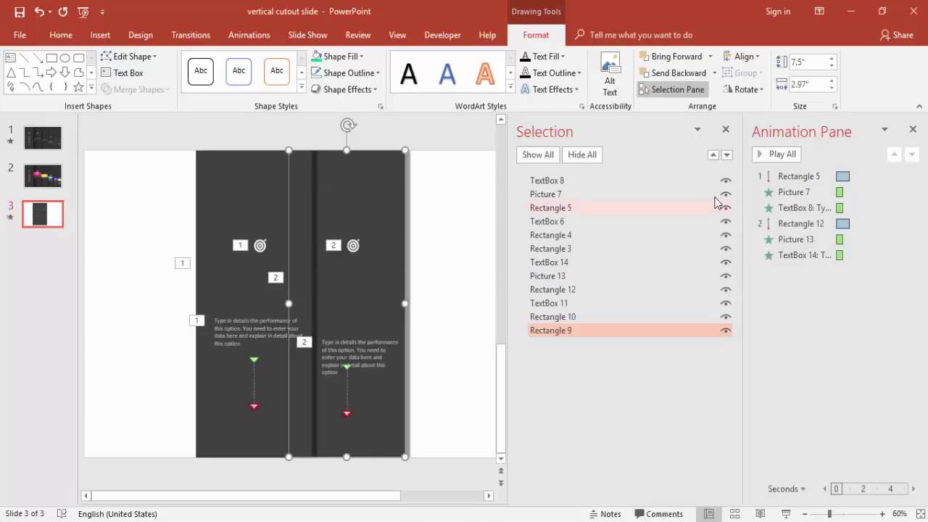
click(725, 131)
drag(533, 481, 348, 123)
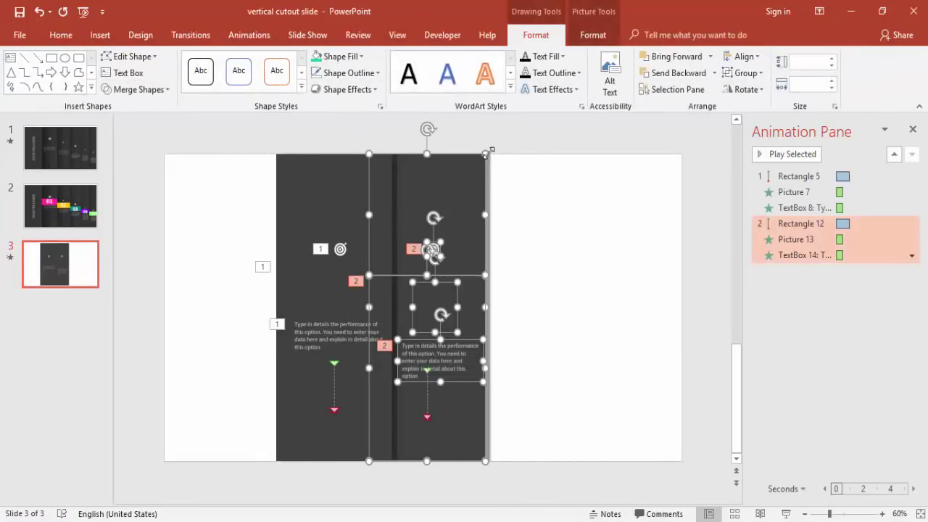
key(ctrl+d)
drag(471, 202, 593, 180)
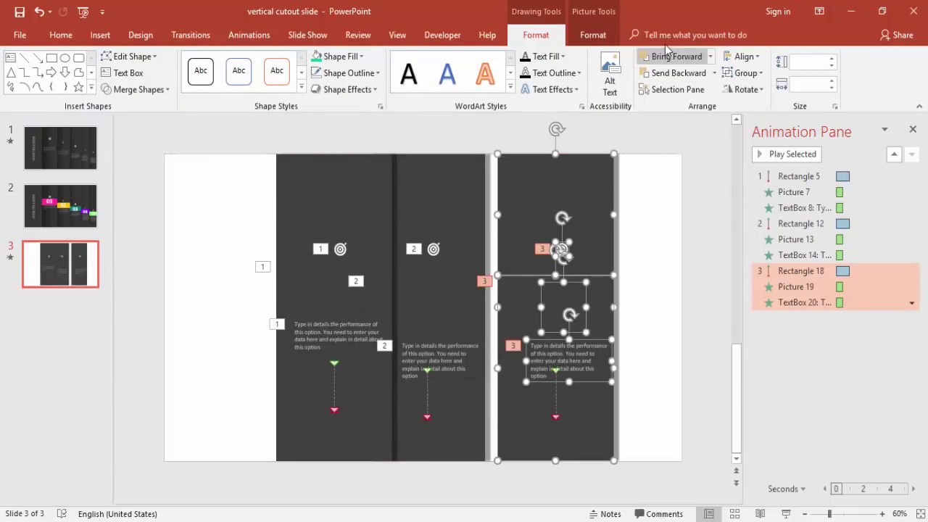
click(714, 73)
click(682, 108)
drag(594, 176, 565, 175)
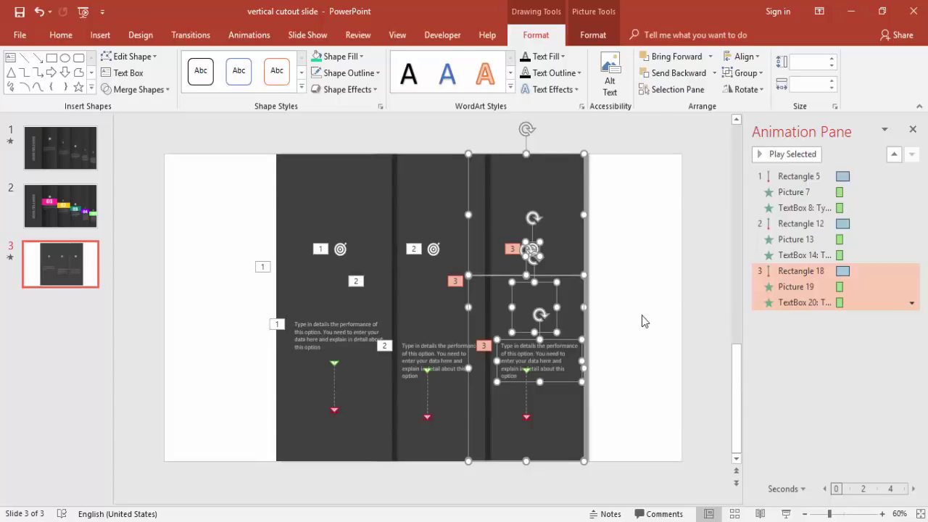
- Duplicate the third column as a fourth and send it behind the third
key(ctrl+d)
click(714, 72)
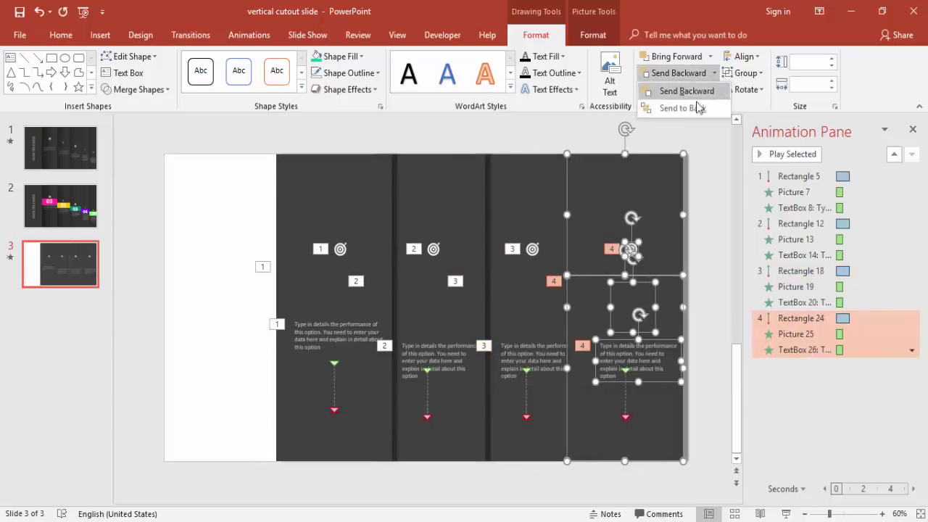
click(698, 108)
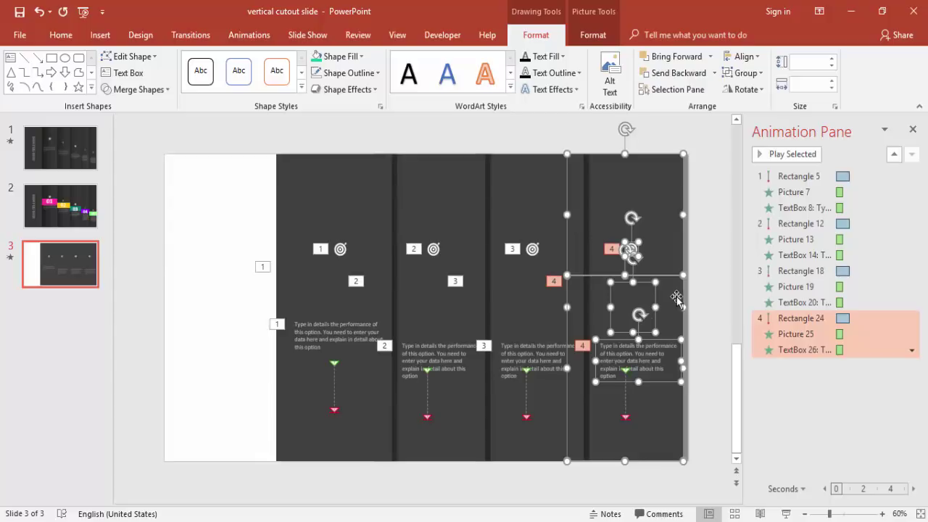
- Move the third column's cover rectangle down
click(708, 284)
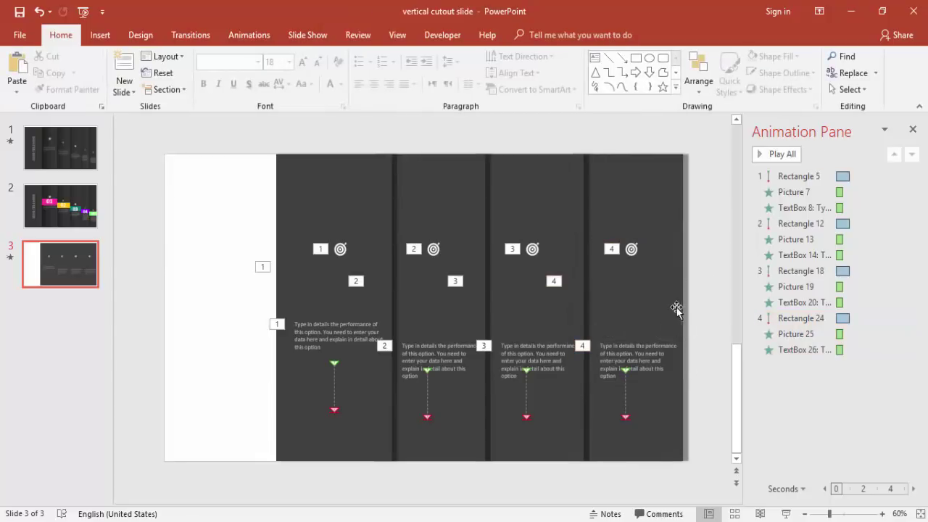
click(655, 393)
click(540, 402)
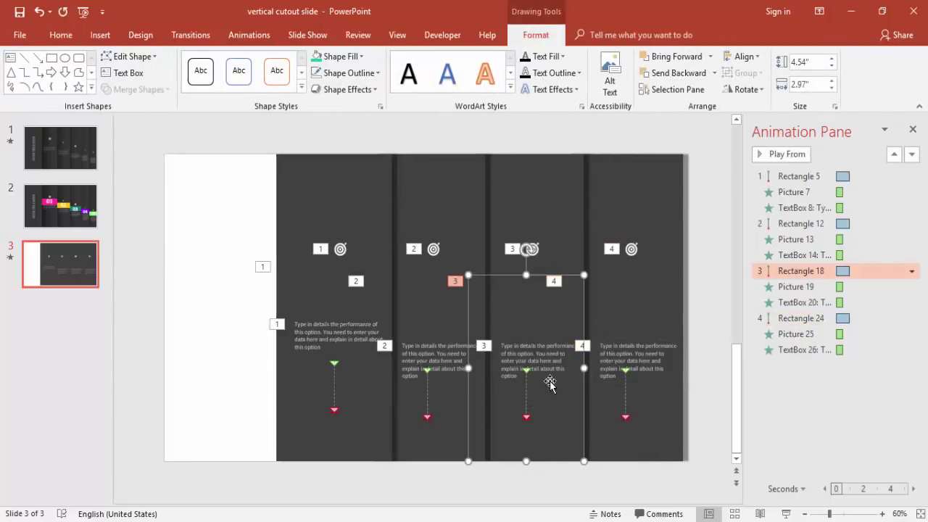
drag(526, 275, 525, 301)
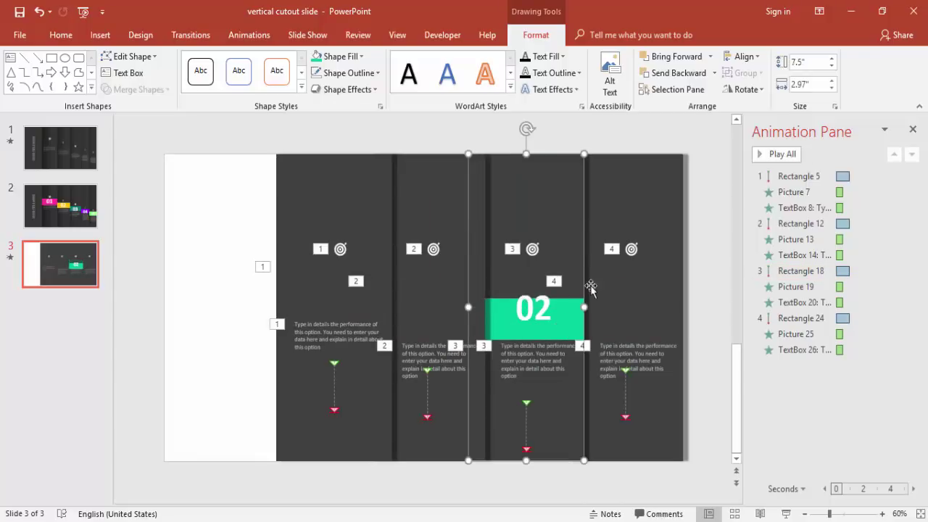
- Fill the third band light green and change its number from 02 to 03
click(340, 55)
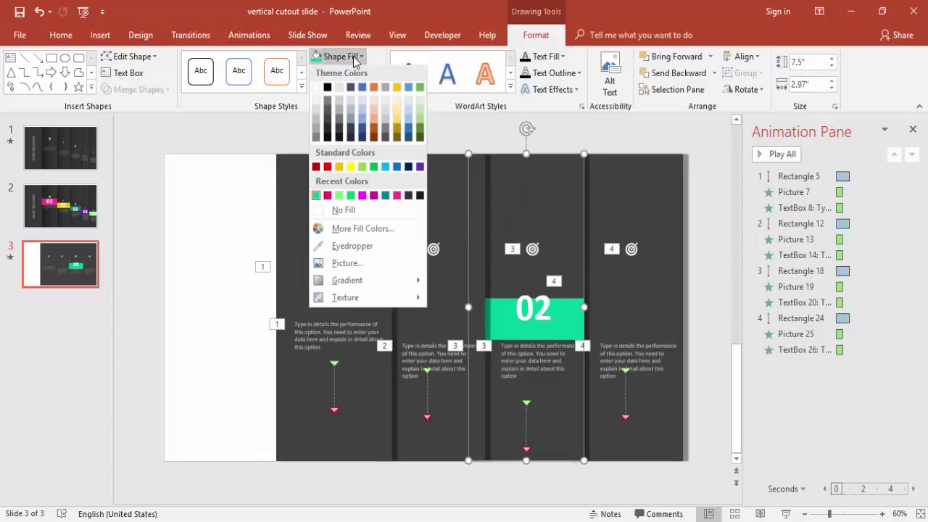
click(367, 169)
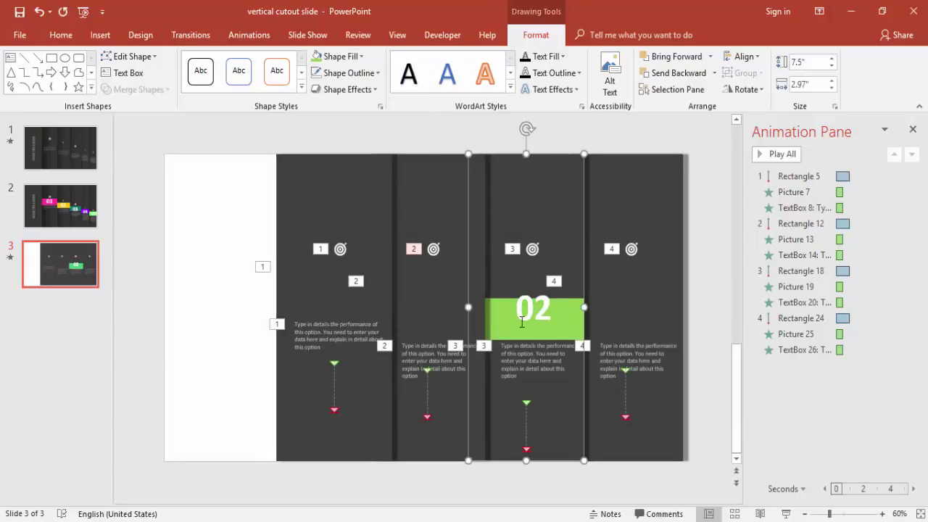
double_click(548, 306)
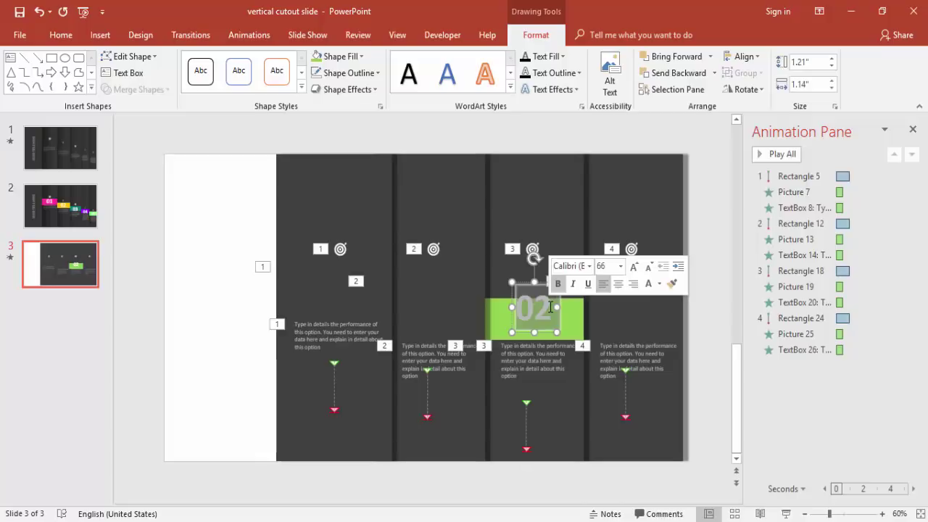
text(03)
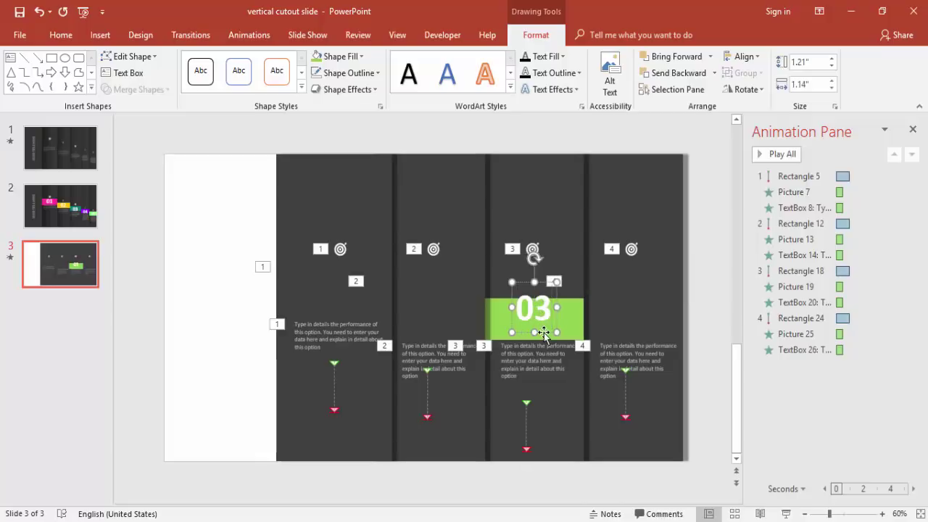
- Stretch the third column's cover rectangle up over the 03 band
click(552, 376)
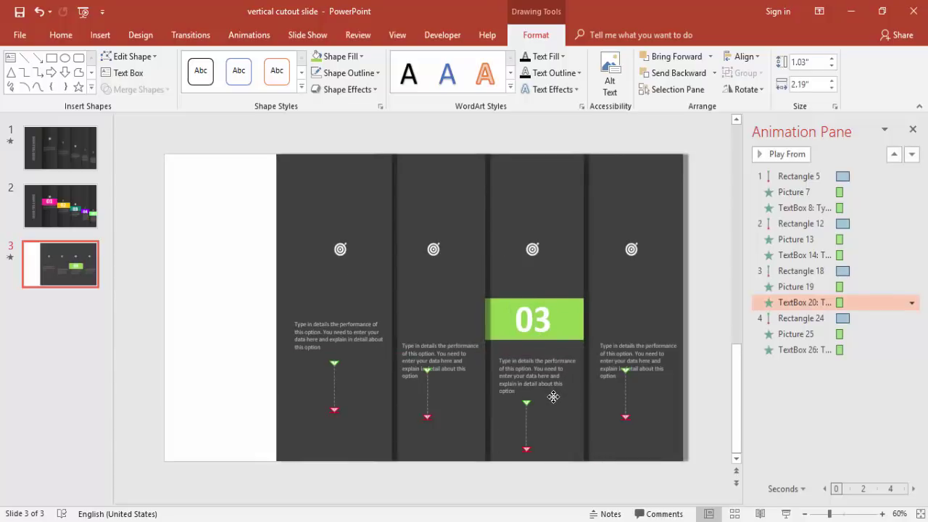
click(534, 343)
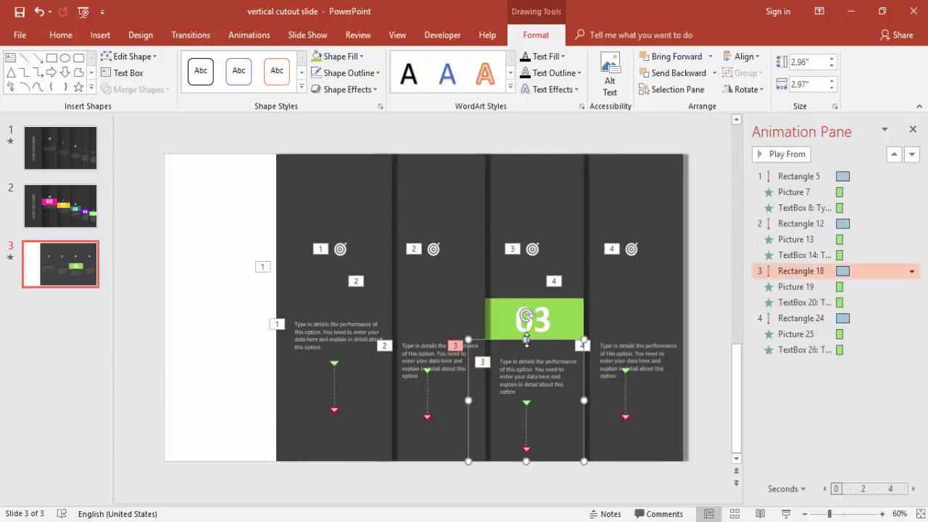
drag(526, 340, 527, 297)
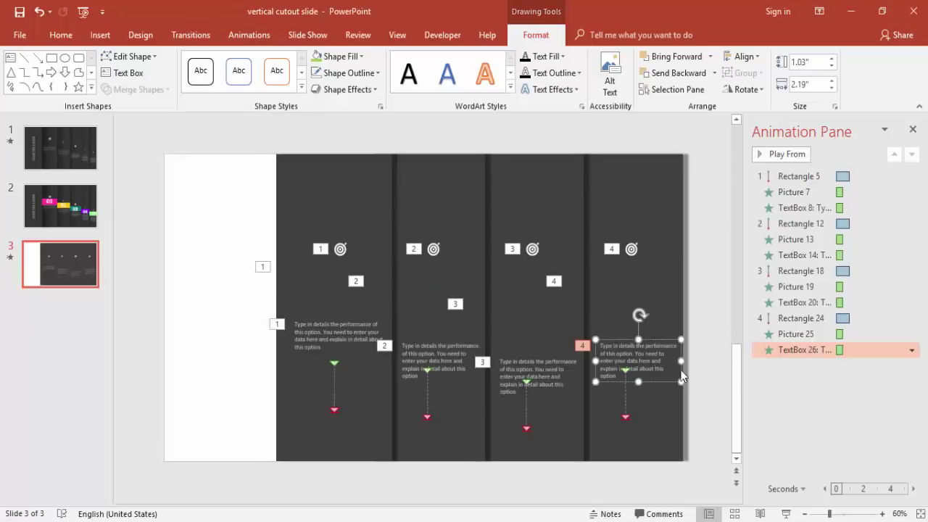
- Lower the fourth column's text and number, and change the number from 02 to 04
drag(653, 382, 652, 414)
click(621, 288)
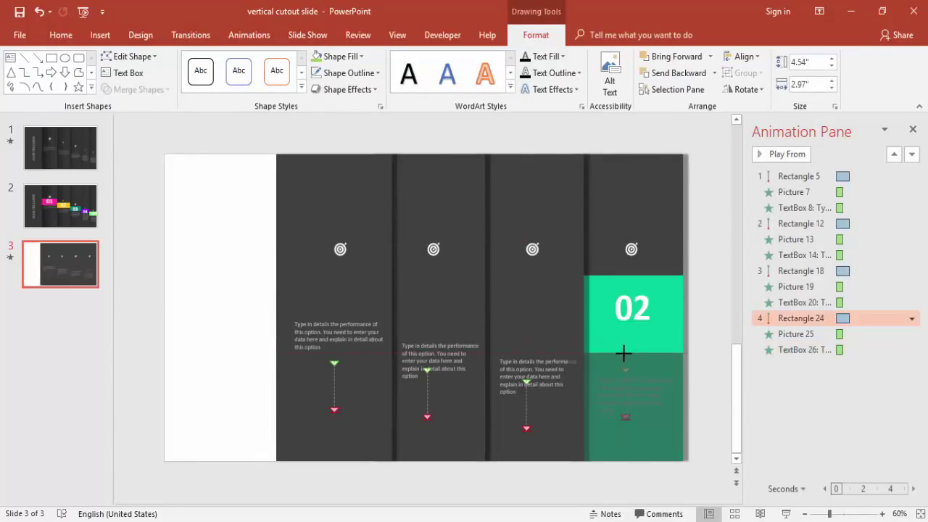
click(644, 294)
drag(643, 283, 642, 311)
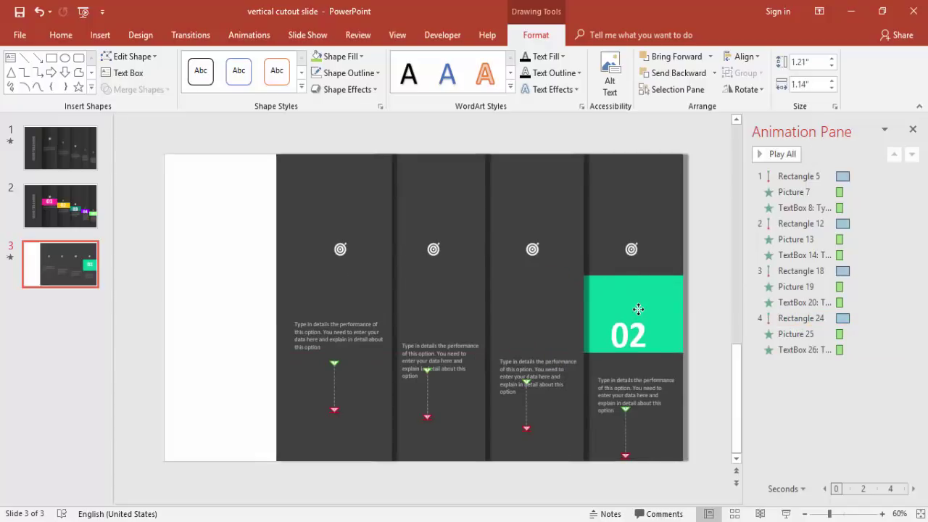
double_click(653, 335)
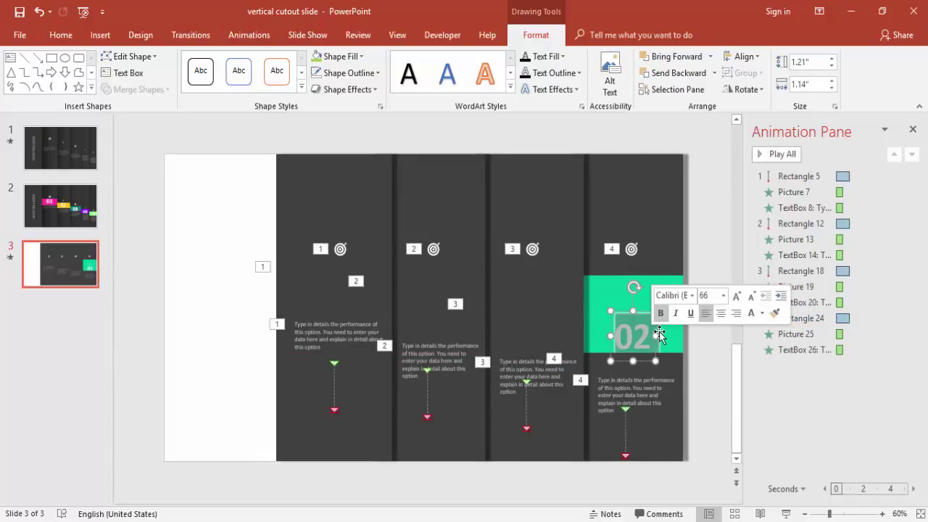
text(04)
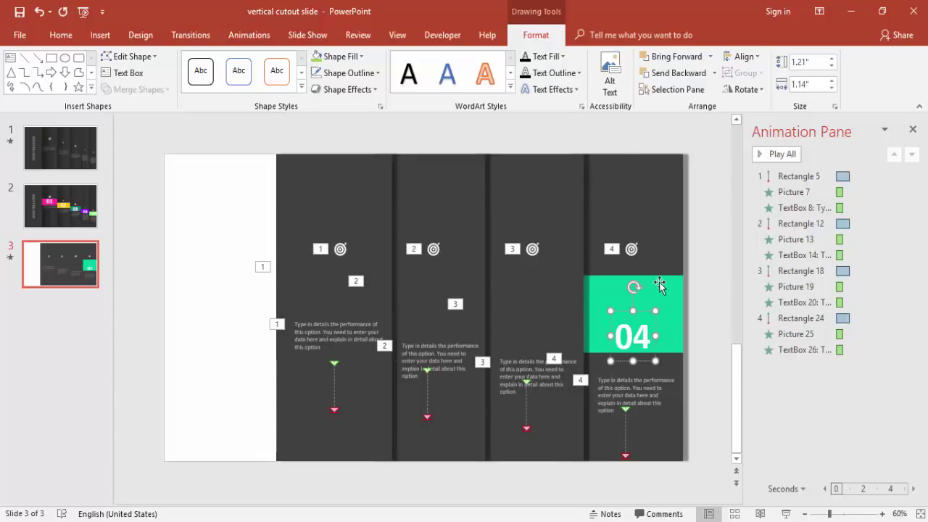
- Resize the fourth column's rectangles so the upper cover overlaps the 04 band's top, then exit the preview
click(647, 289)
drag(624, 275, 627, 362)
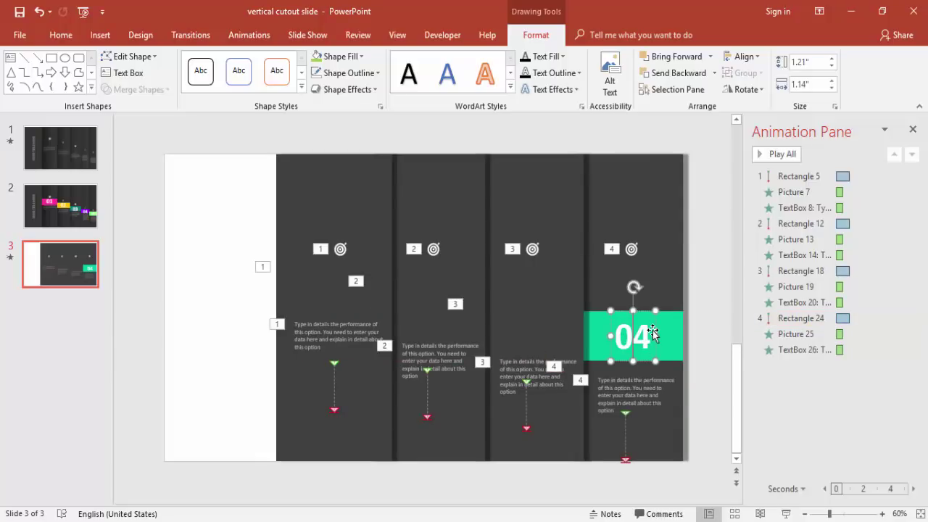
click(632, 309)
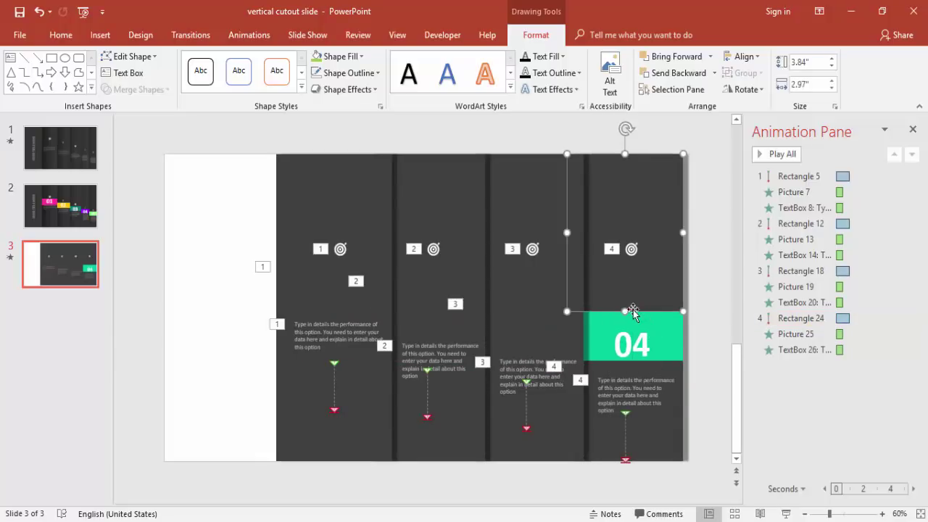
drag(627, 310, 627, 321)
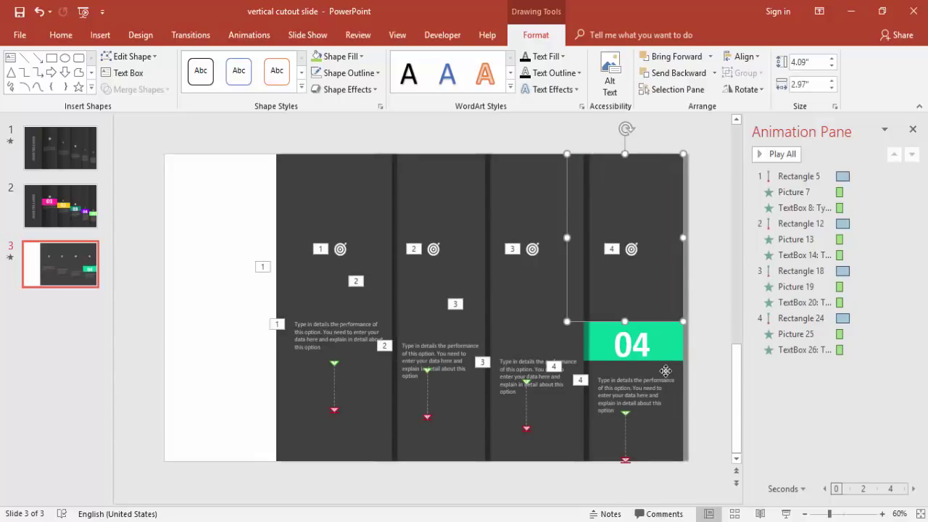
click(626, 360)
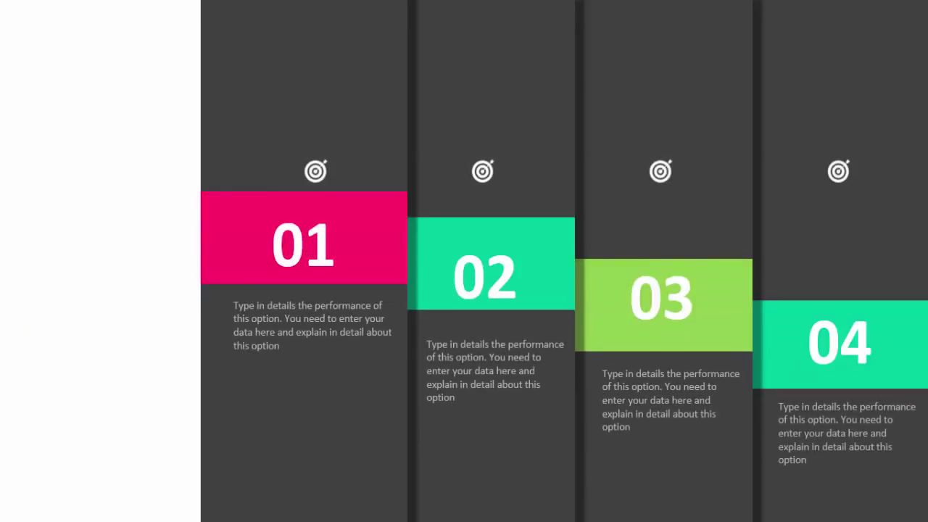
key(Escape)
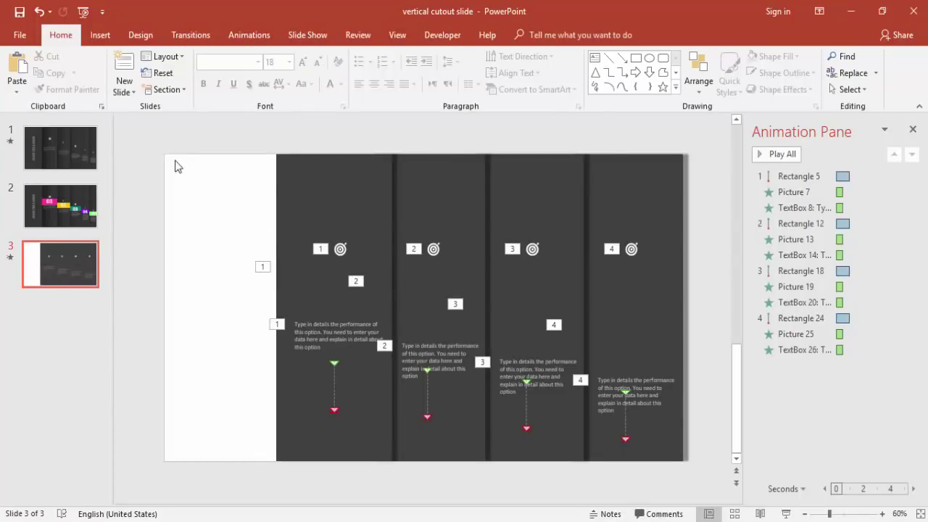
- Move a rectangle into the white left area and give it an Offset: Right outer shadow
click(325, 174)
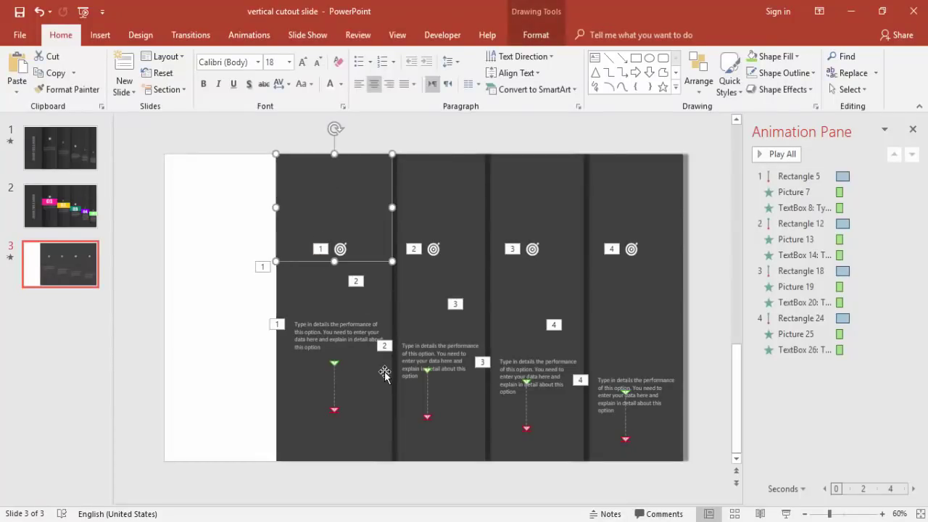
drag(350, 216, 243, 193)
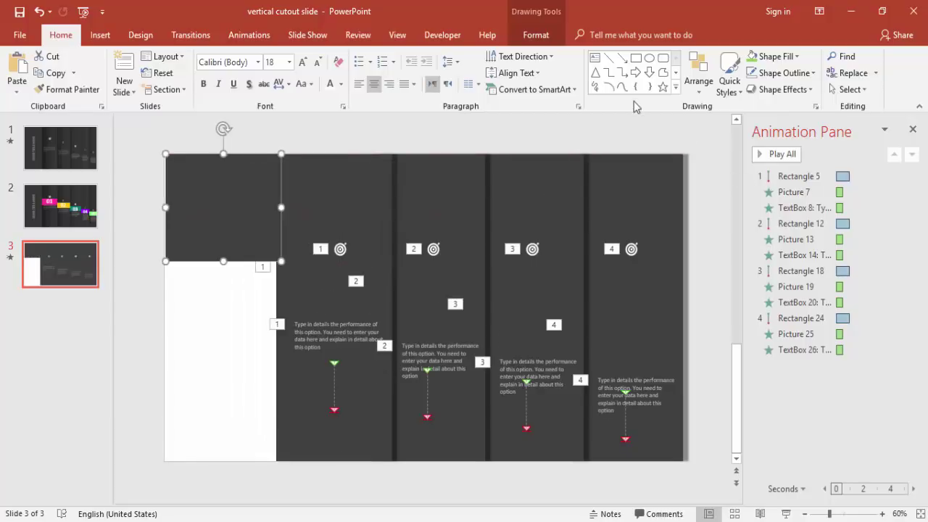
right_click(260, 200)
click(313, 476)
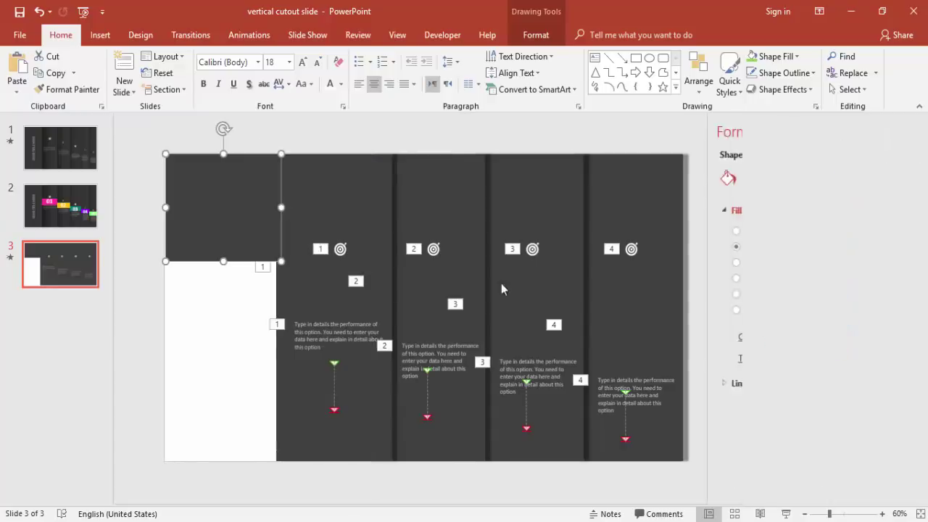
click(596, 178)
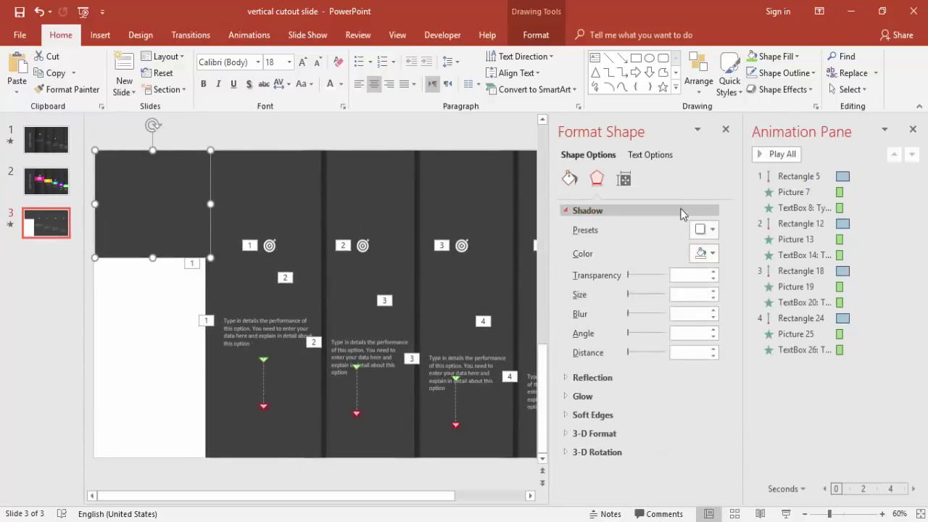
click(714, 230)
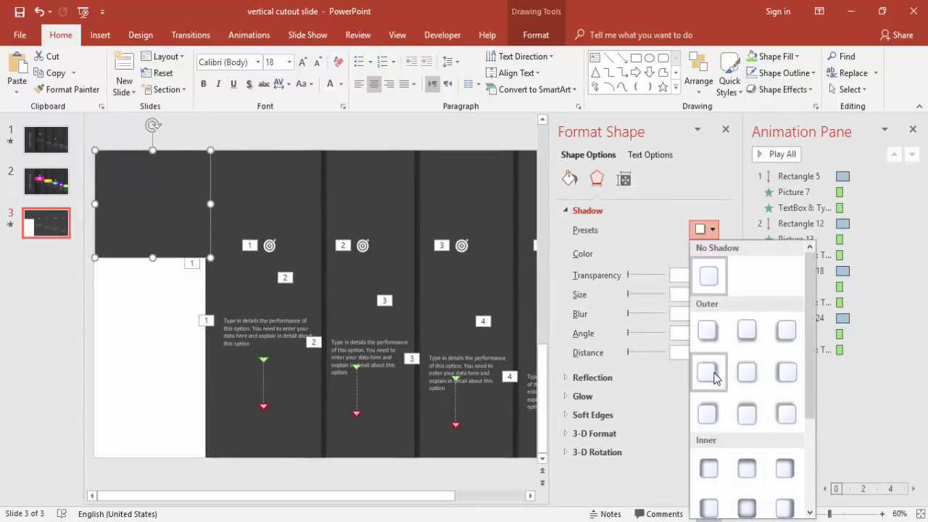
click(709, 373)
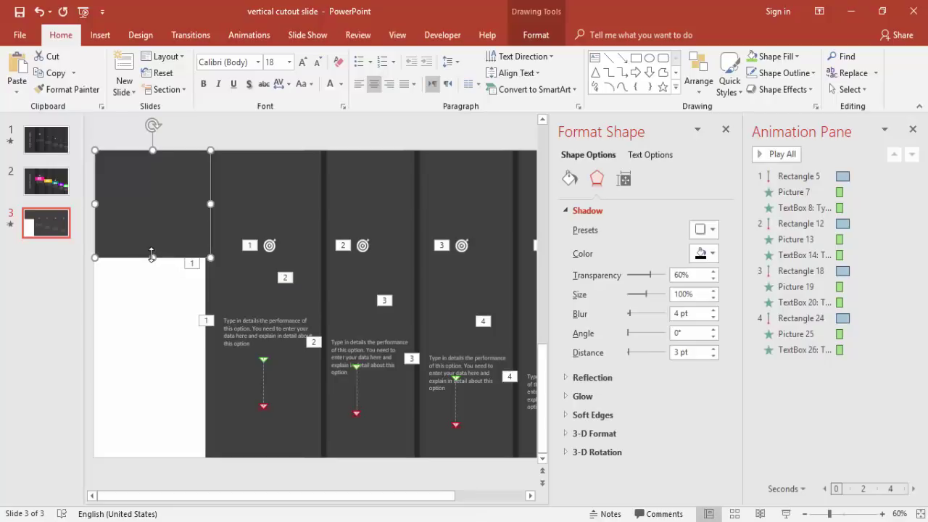
- Stretch the left panel to the slide bottom and widen it to meet the first column
drag(152, 255, 155, 457)
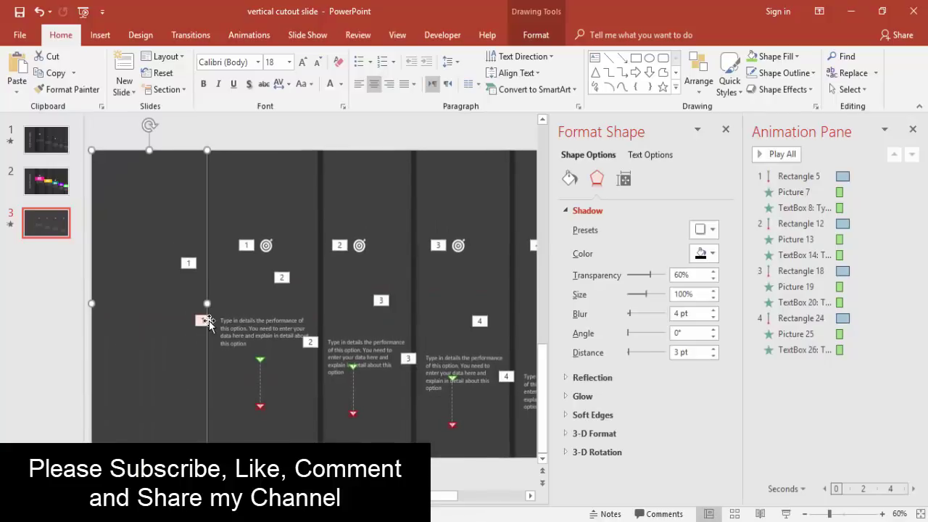
drag(206, 304, 214, 303)
click(286, 141)
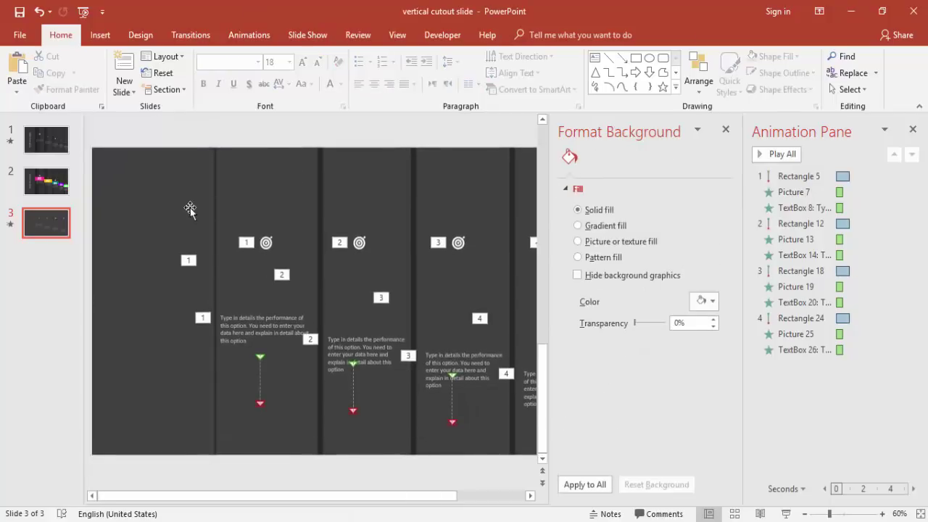
- Raise the left panel's shadow distance to 13 pt
click(179, 204)
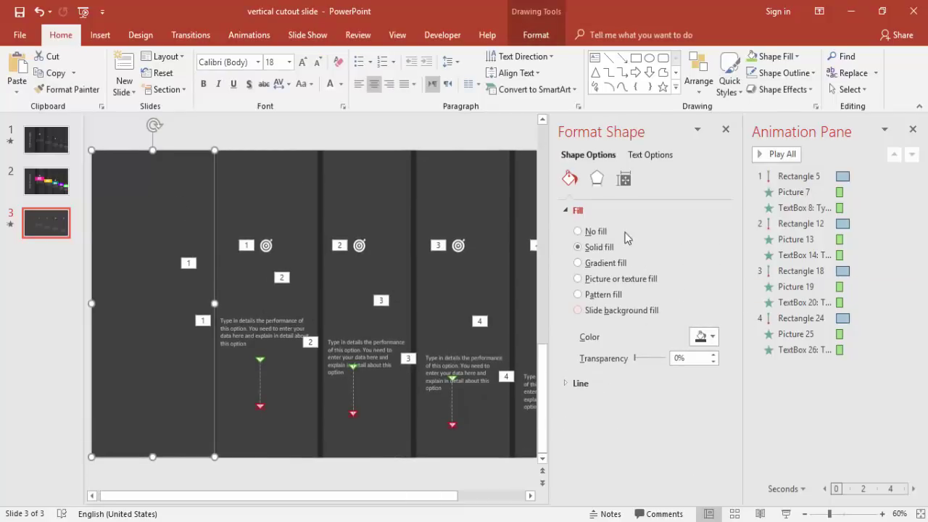
click(597, 177)
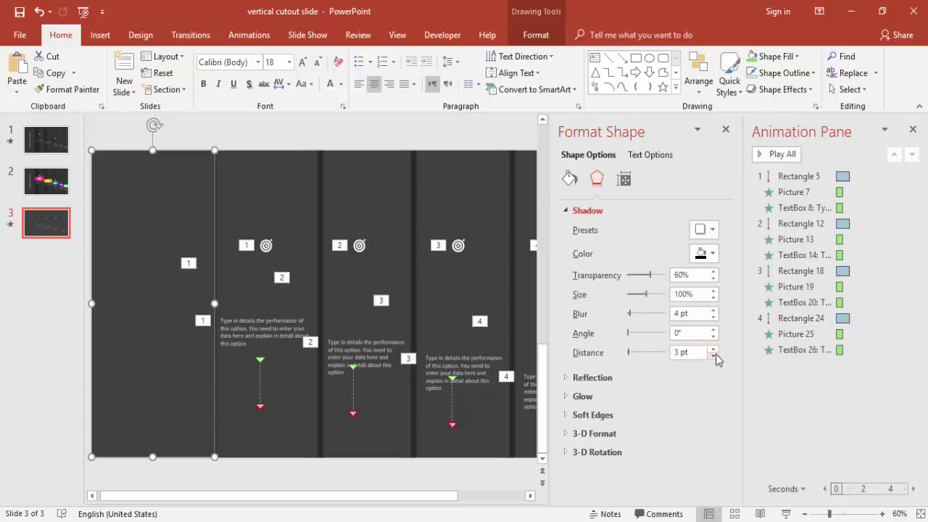
click(714, 348)
click(714, 349)
click(714, 348)
click(714, 348)
click(714, 348)
click(714, 348)
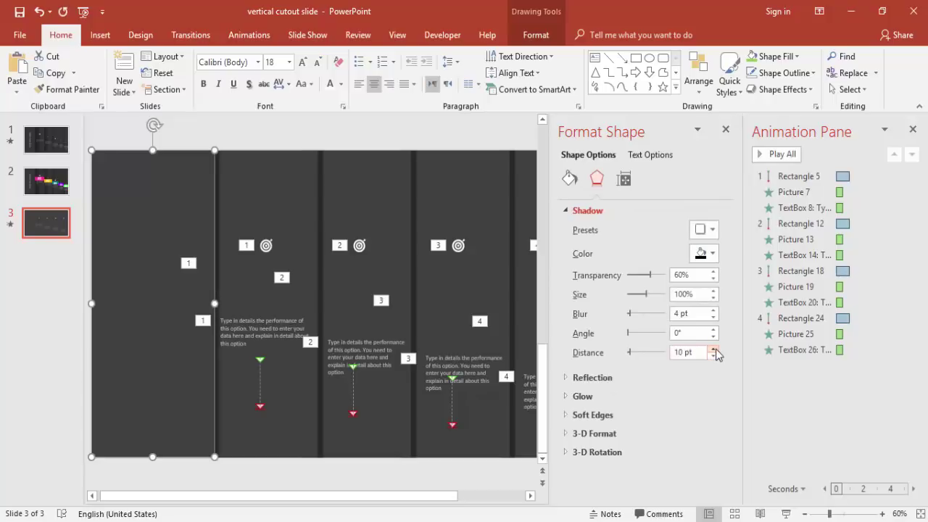
click(714, 348)
click(714, 349)
click(714, 348)
click(689, 415)
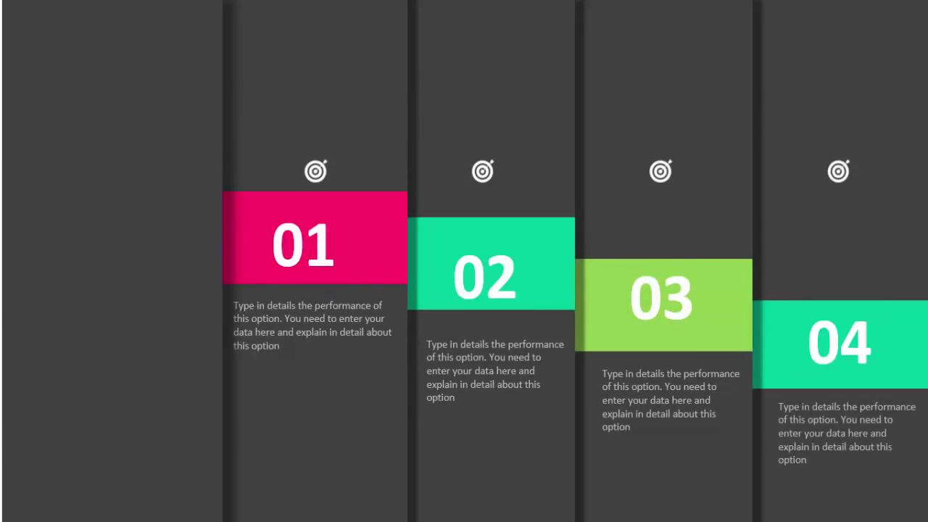
- Exit the preview, close the Format Background pane, and switch to slide 1
key(Escape)
click(57, 195)
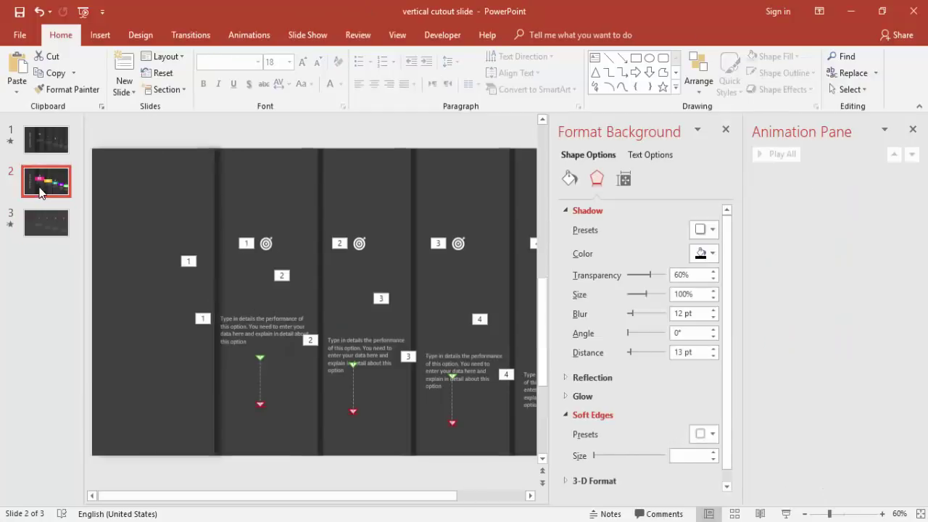
click(725, 129)
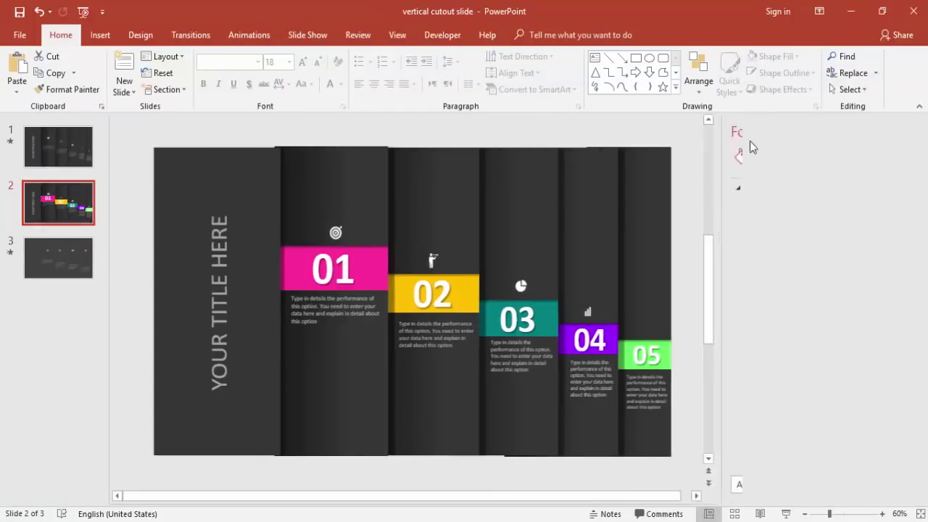
click(61, 148)
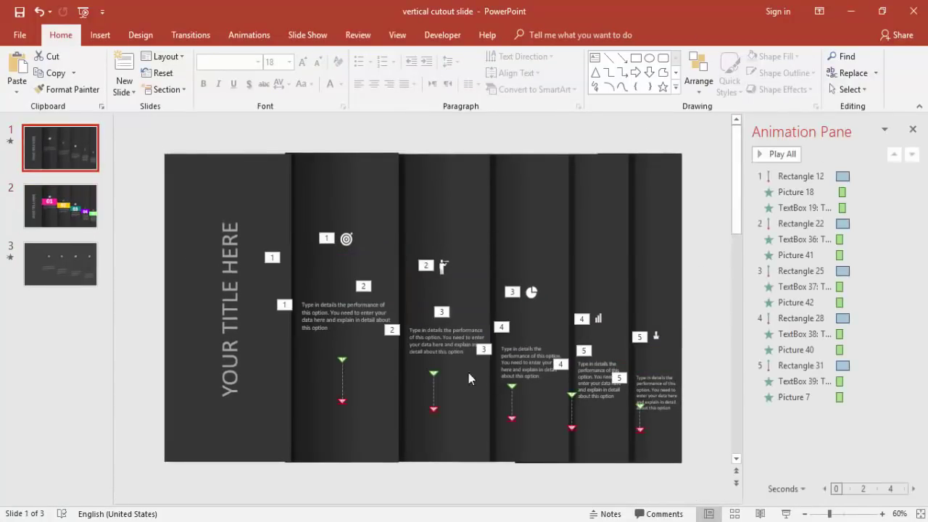